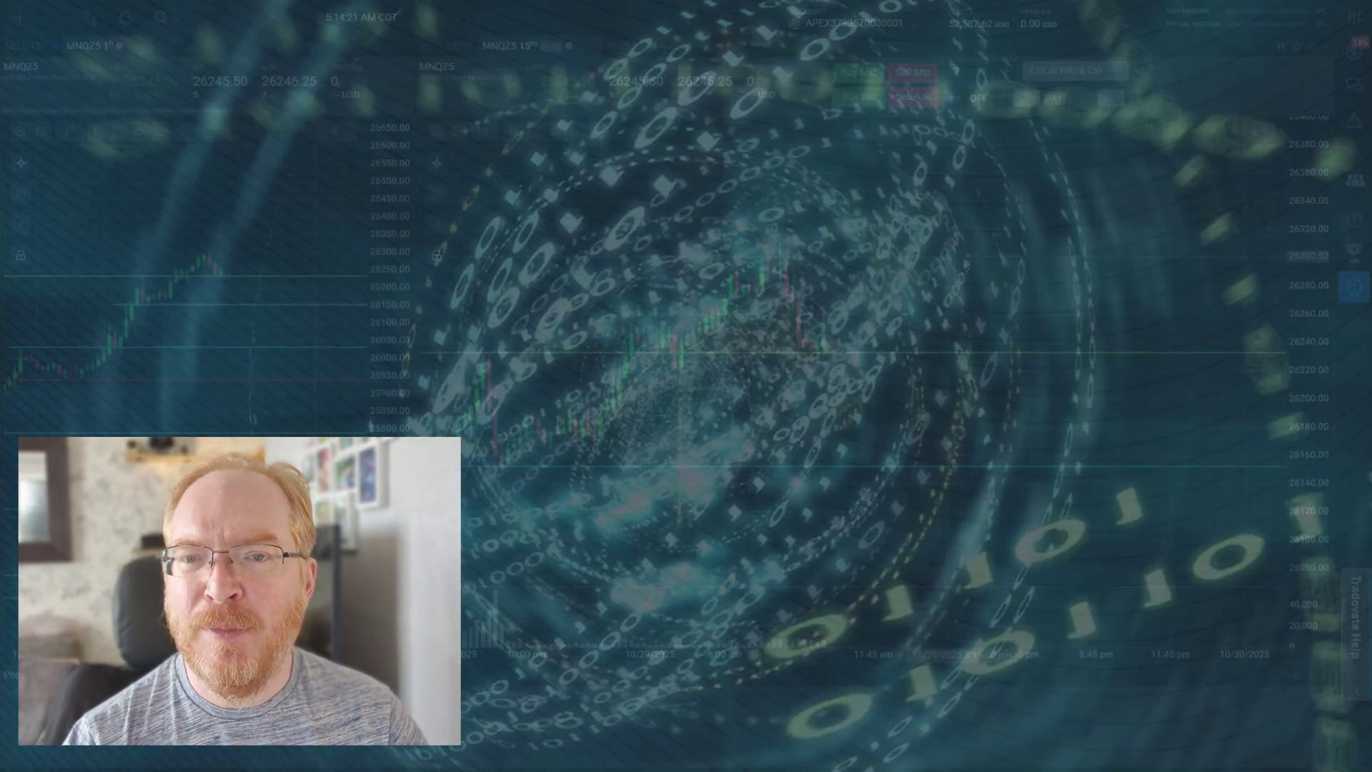
# - Pan the MNQZ5 15-minute and 1-hour charts, dismissing a stray order line near 26097
pyautogui.moveTo(967, 266)
pyautogui.mouseDown()
pyautogui.moveTo(983, 257)
pyautogui.moveTo(983, 306)
pyautogui.moveTo(990, 282)
pyautogui.moveTo(968, 267)
pyautogui.mouseUp()
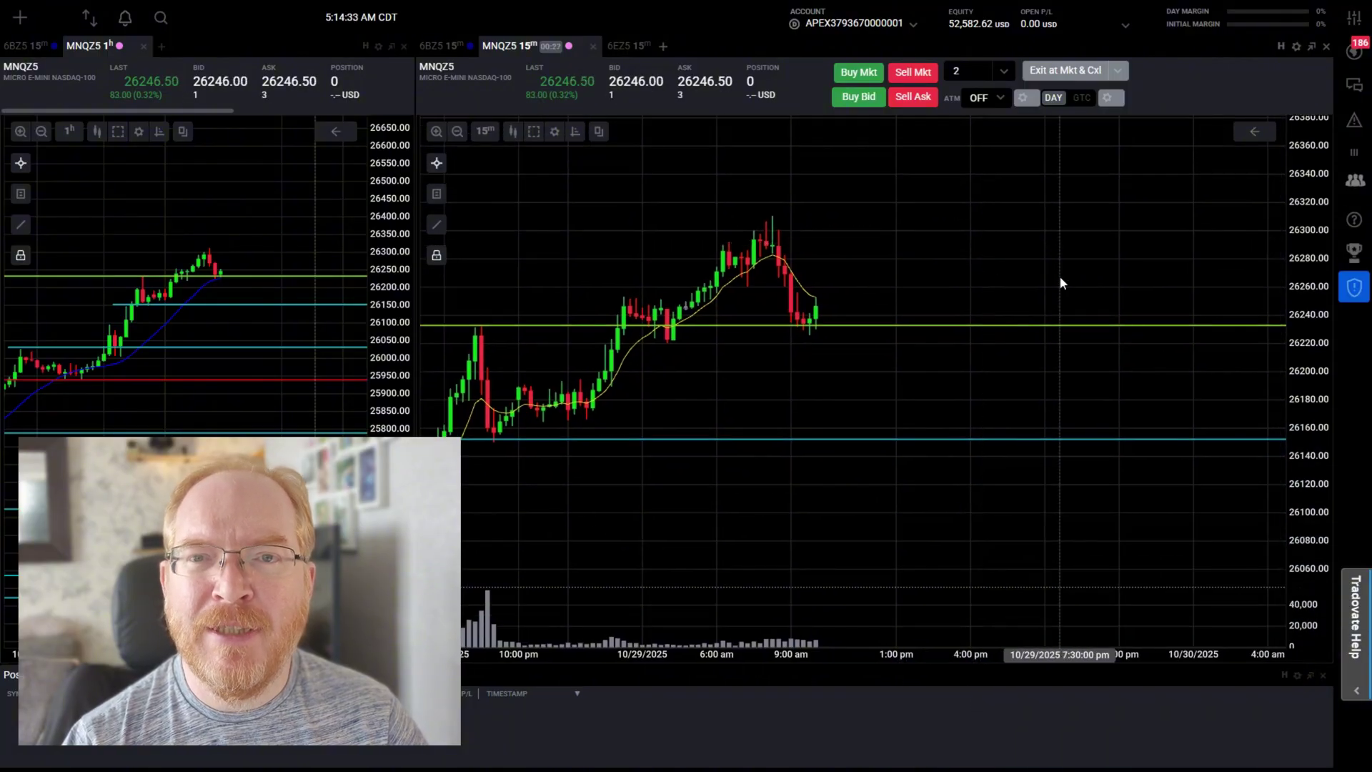
pyautogui.moveTo(218, 214); pyautogui.dragTo(227, 235)
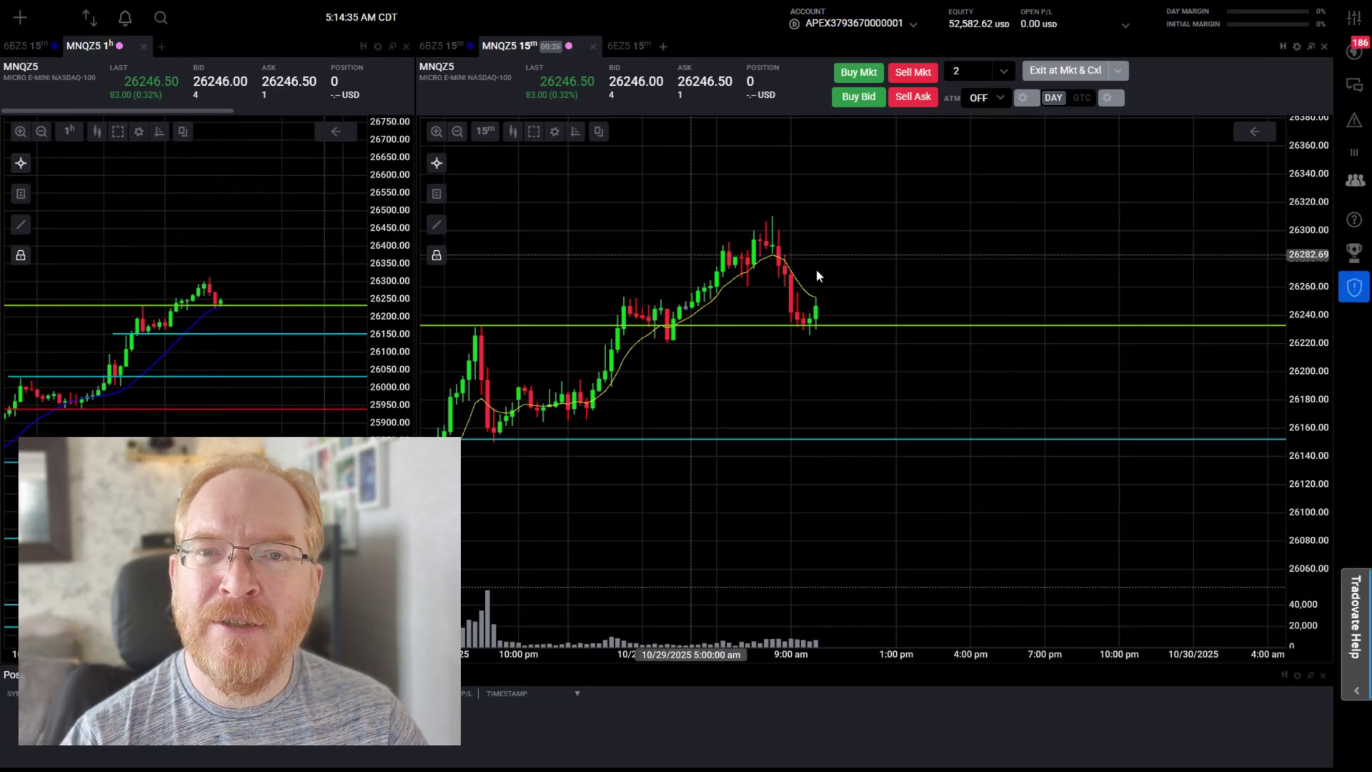
pyautogui.moveTo(859, 259); pyautogui.dragTo(880, 233)
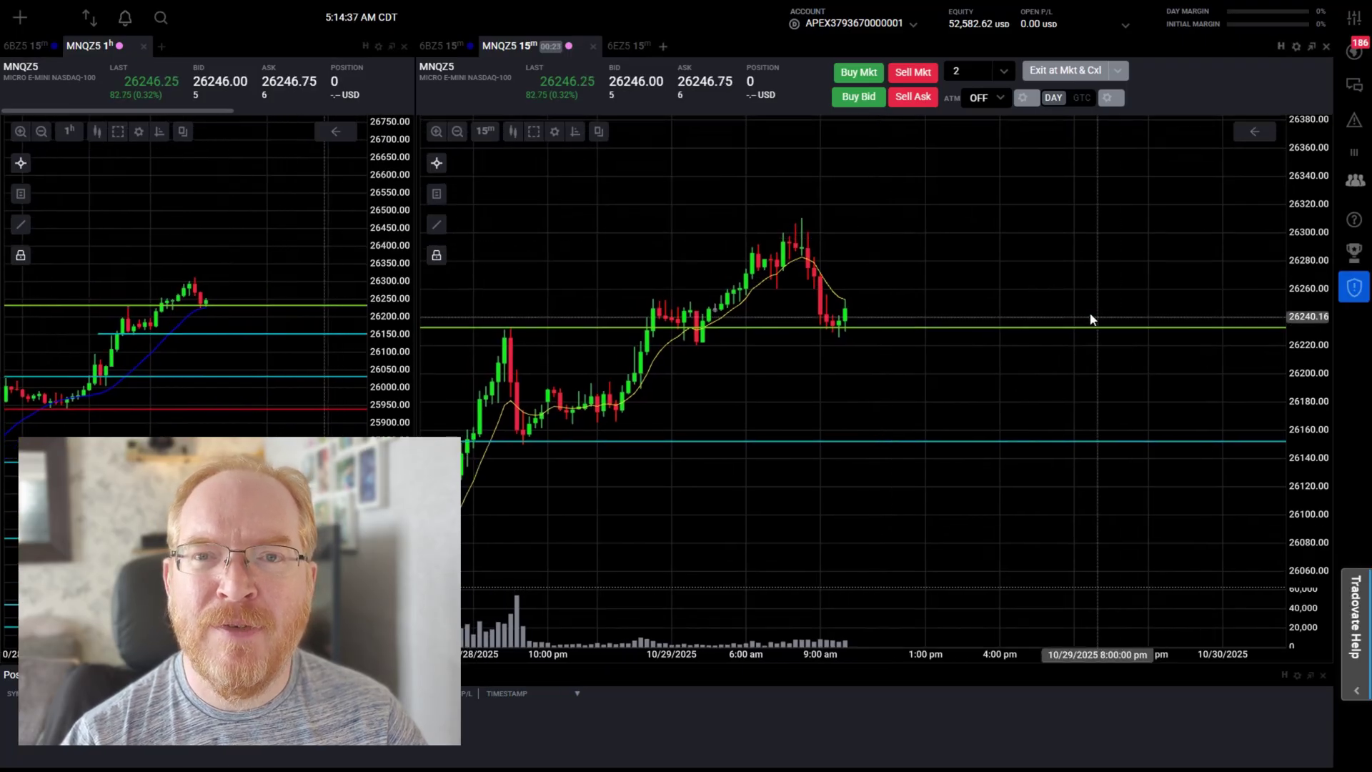
pyautogui.moveTo(1002, 266); pyautogui.dragTo(1030, 267)
pyautogui.moveTo(949, 377); pyautogui.dragTo(955, 294)
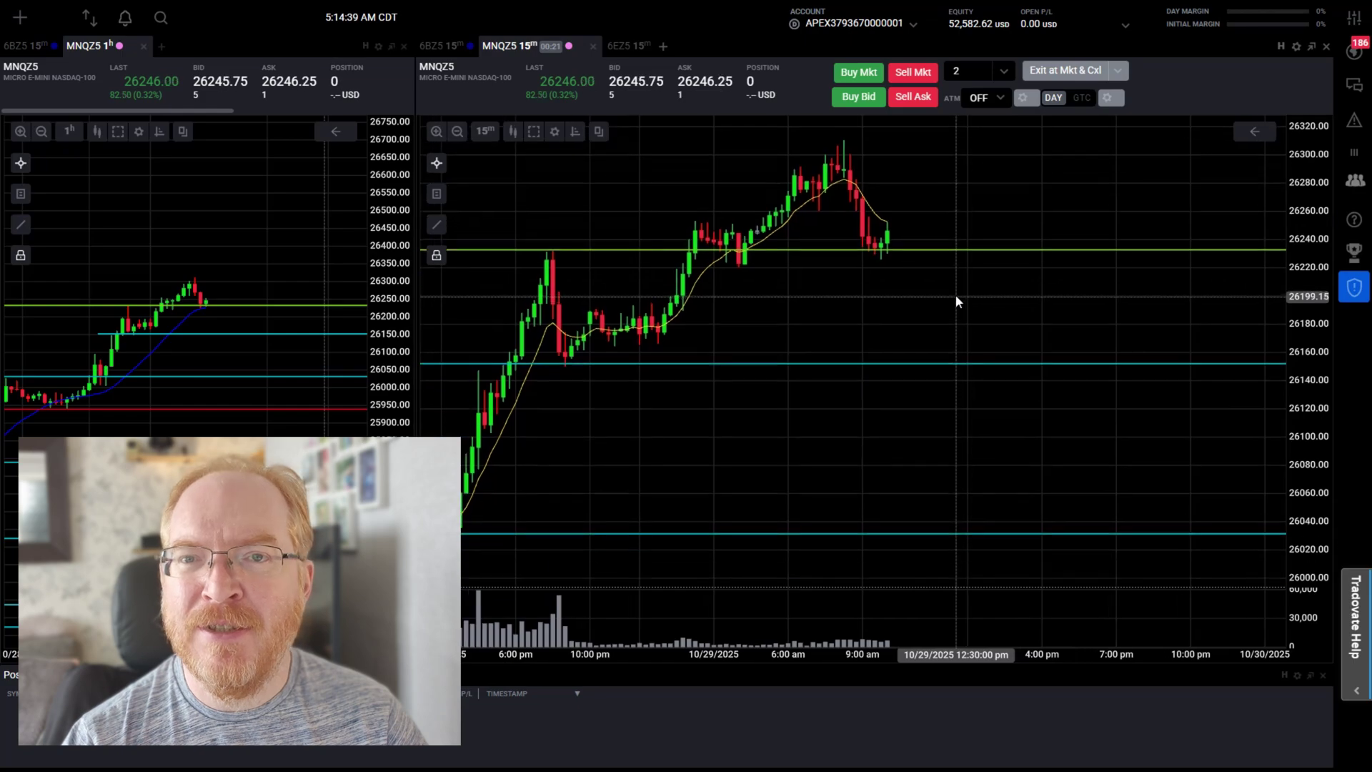
pyautogui.click(893, 459)
pyautogui.moveTo(893, 459); pyautogui.dragTo(876, 437)
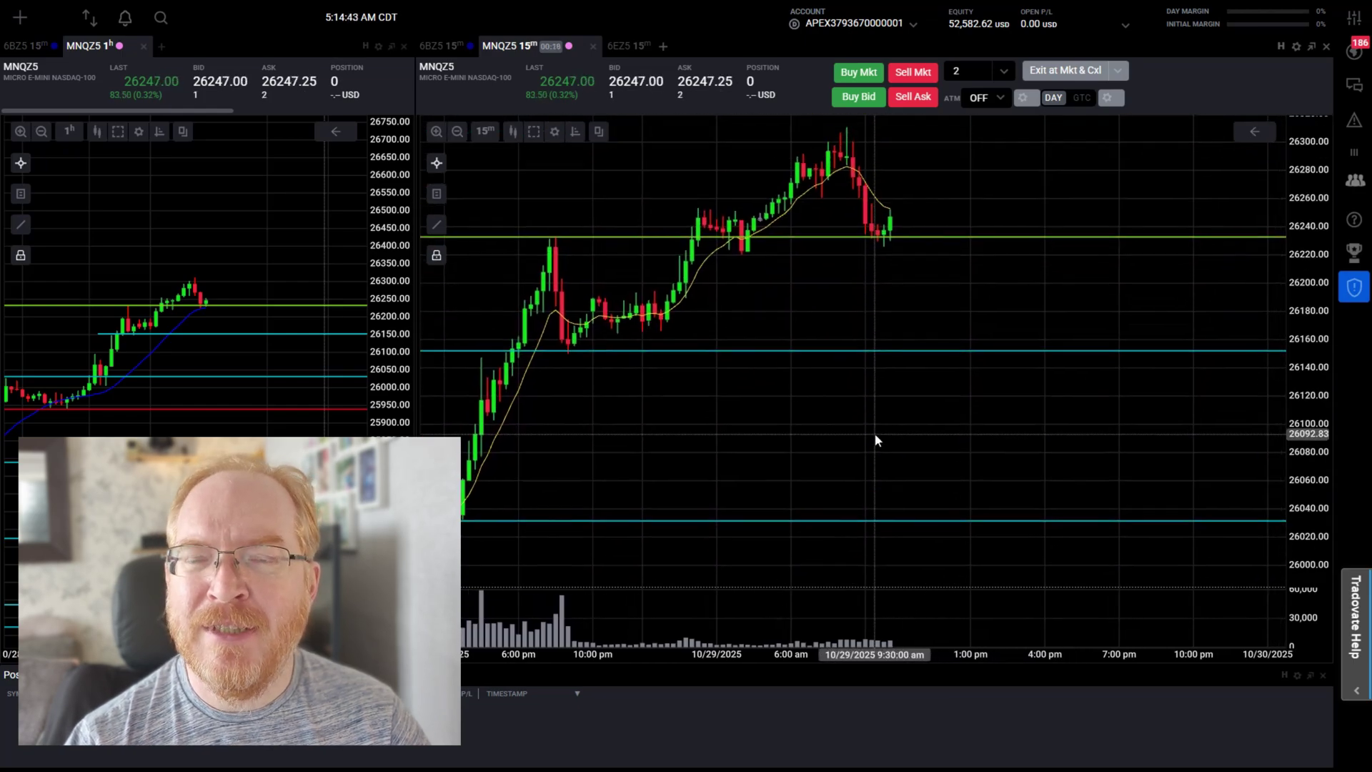
pyautogui.moveTo(898, 270); pyautogui.dragTo(882, 346)
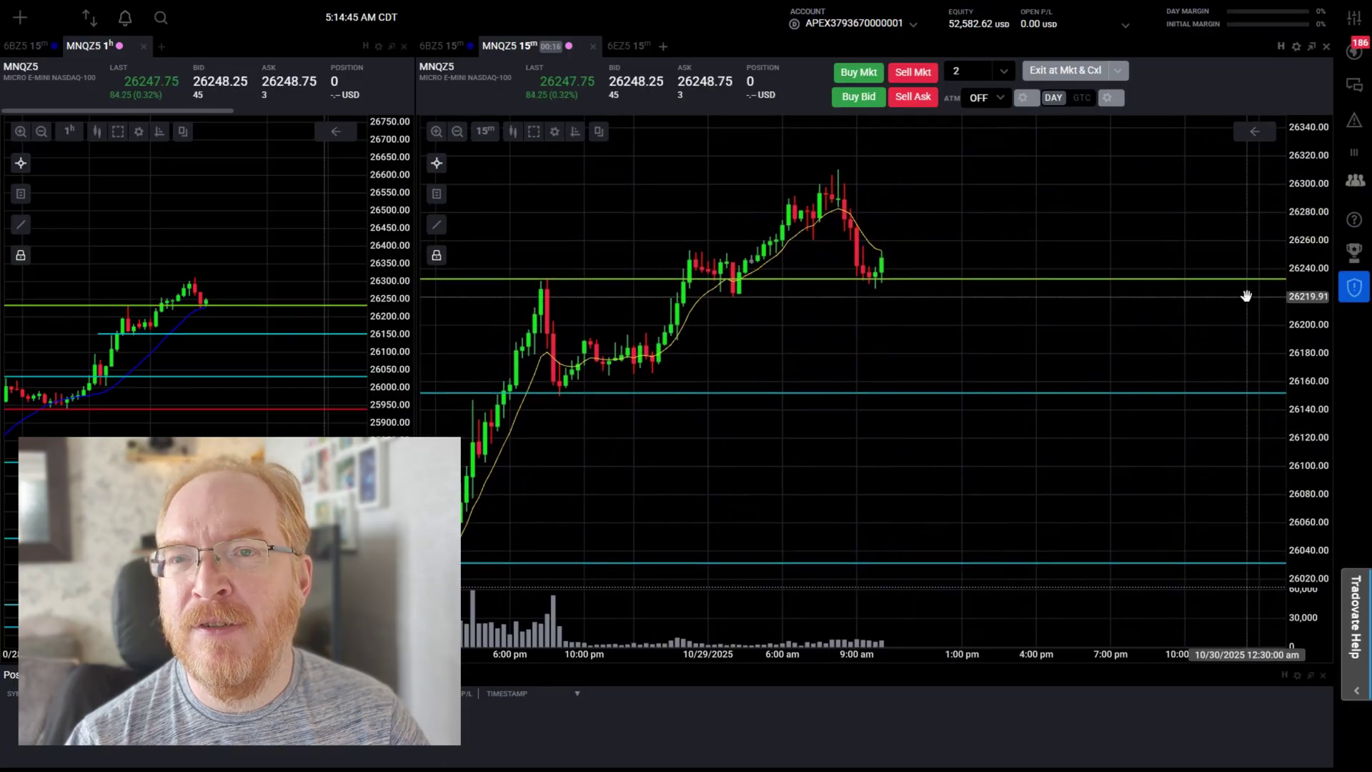
pyautogui.moveTo(1175, 292); pyautogui.dragTo(1182, 276)
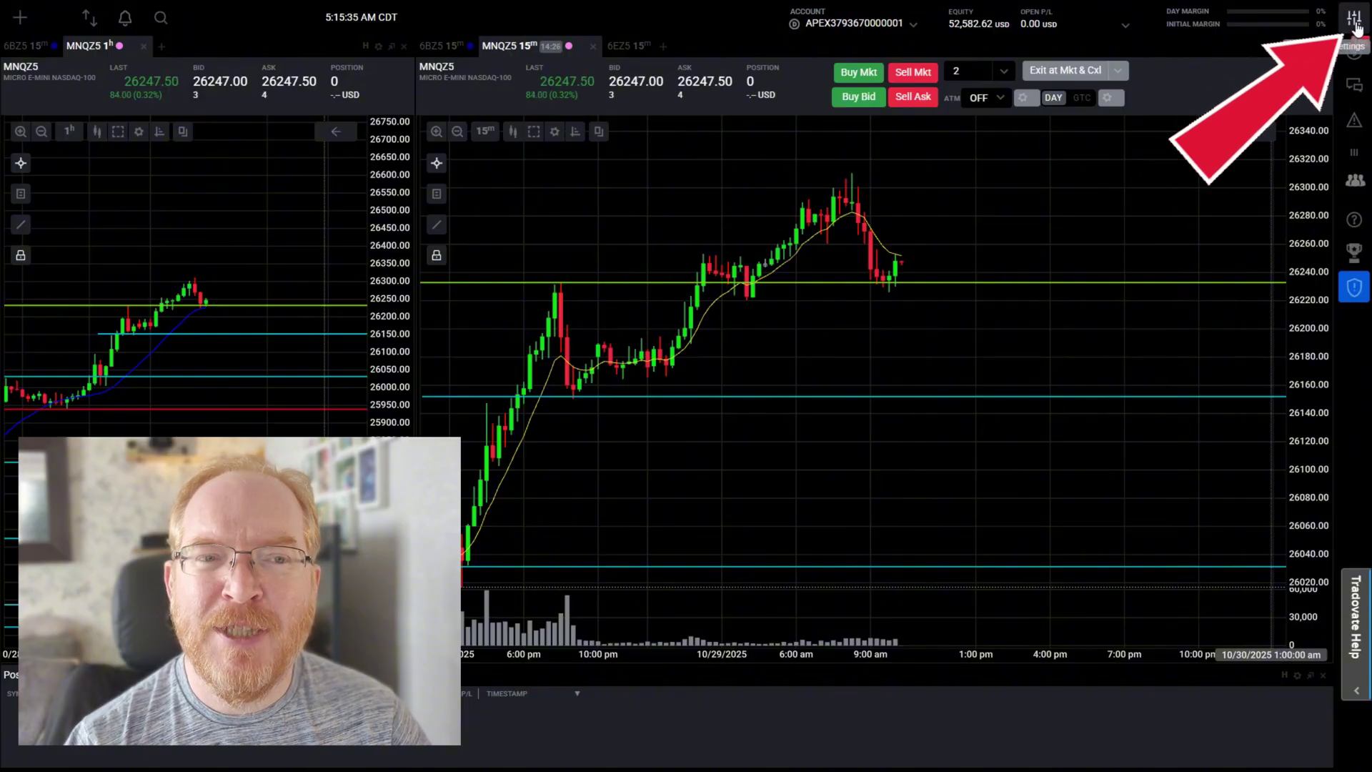
# - Open Tradovate's application settings and scroll through the Risk Settings page
pyautogui.click(1355, 22)
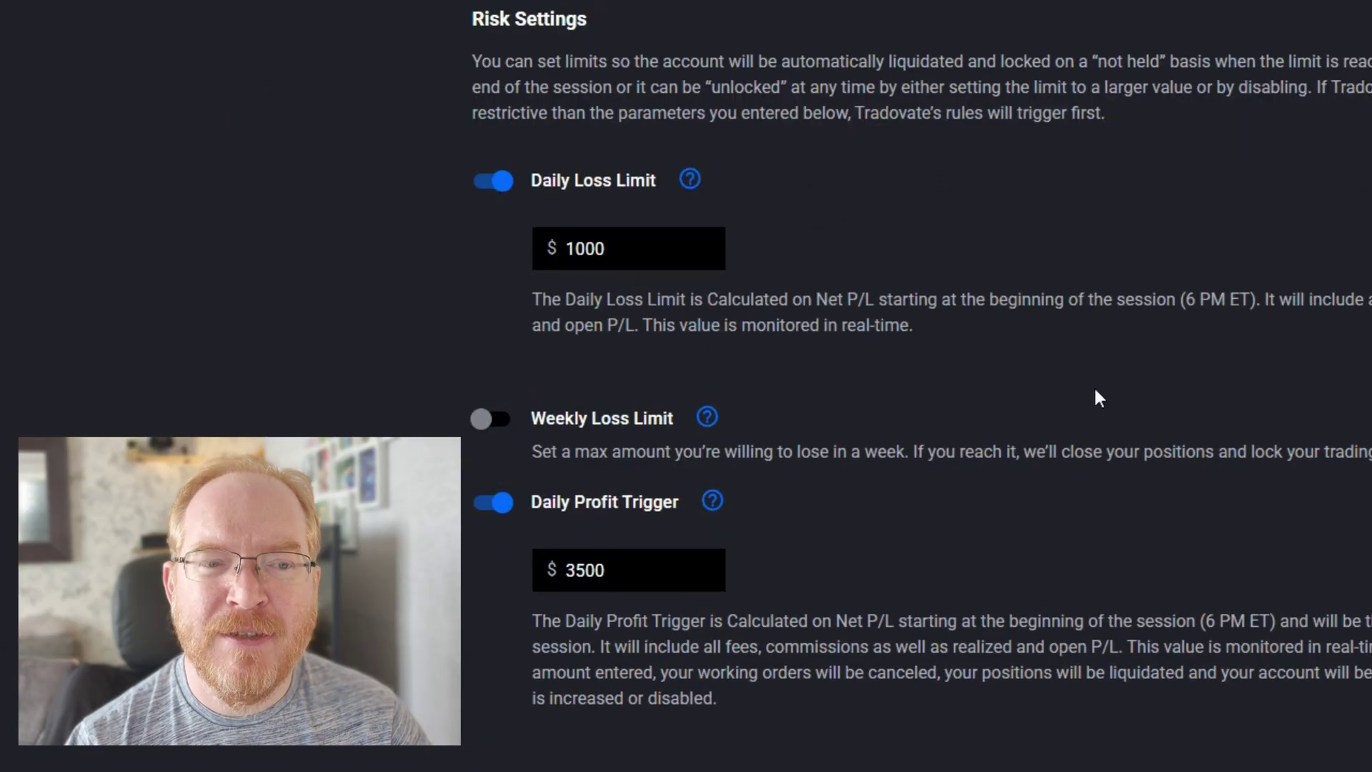
pyautogui.scroll(-5, 1099, 398)
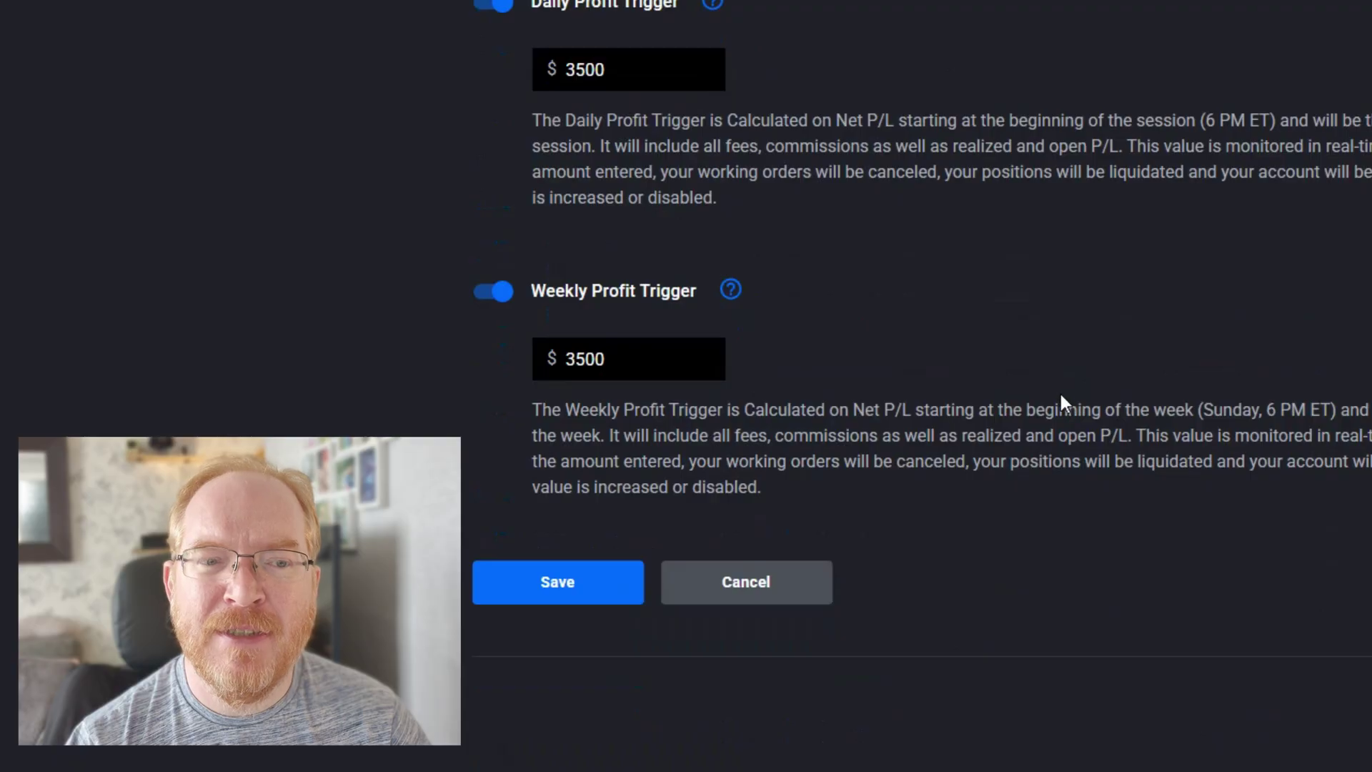
pyautogui.scroll(5, 1059, 390)
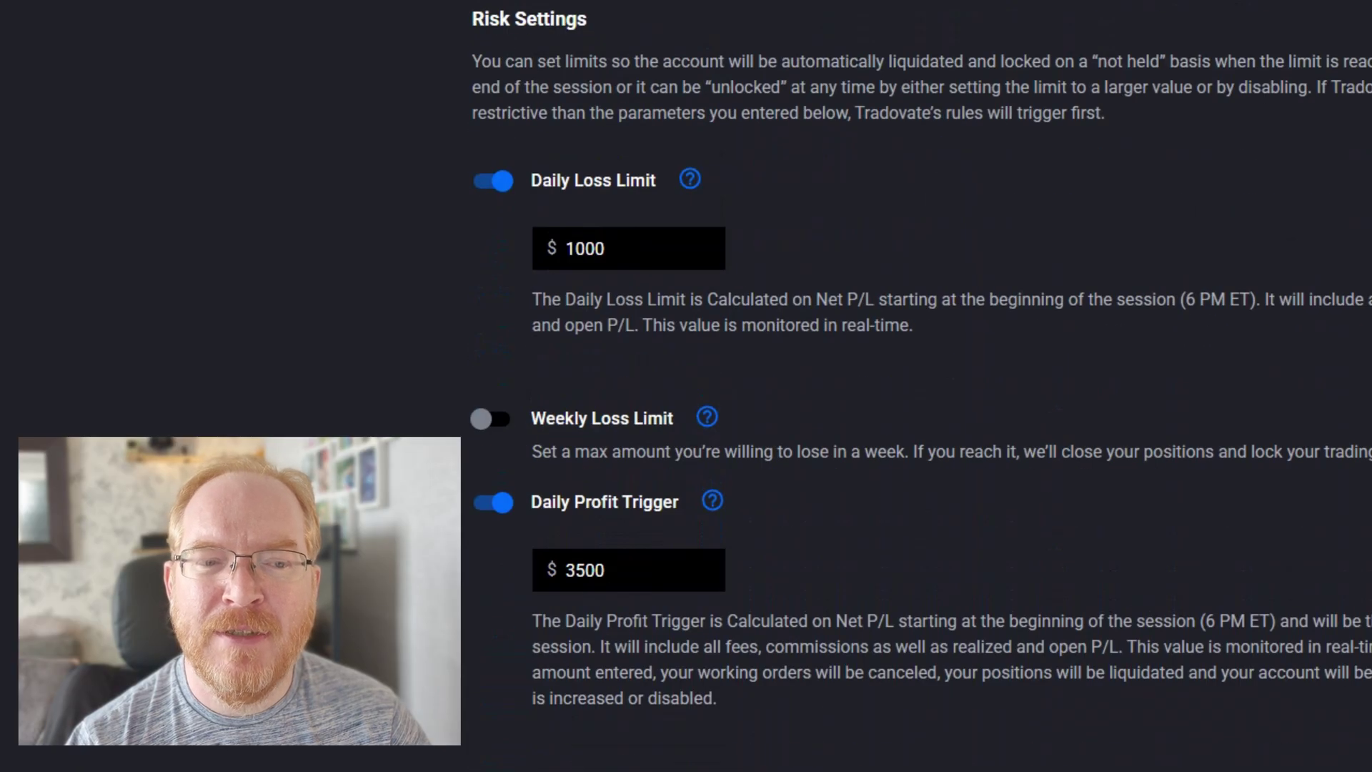
pyautogui.scroll(-3, 915, 386)
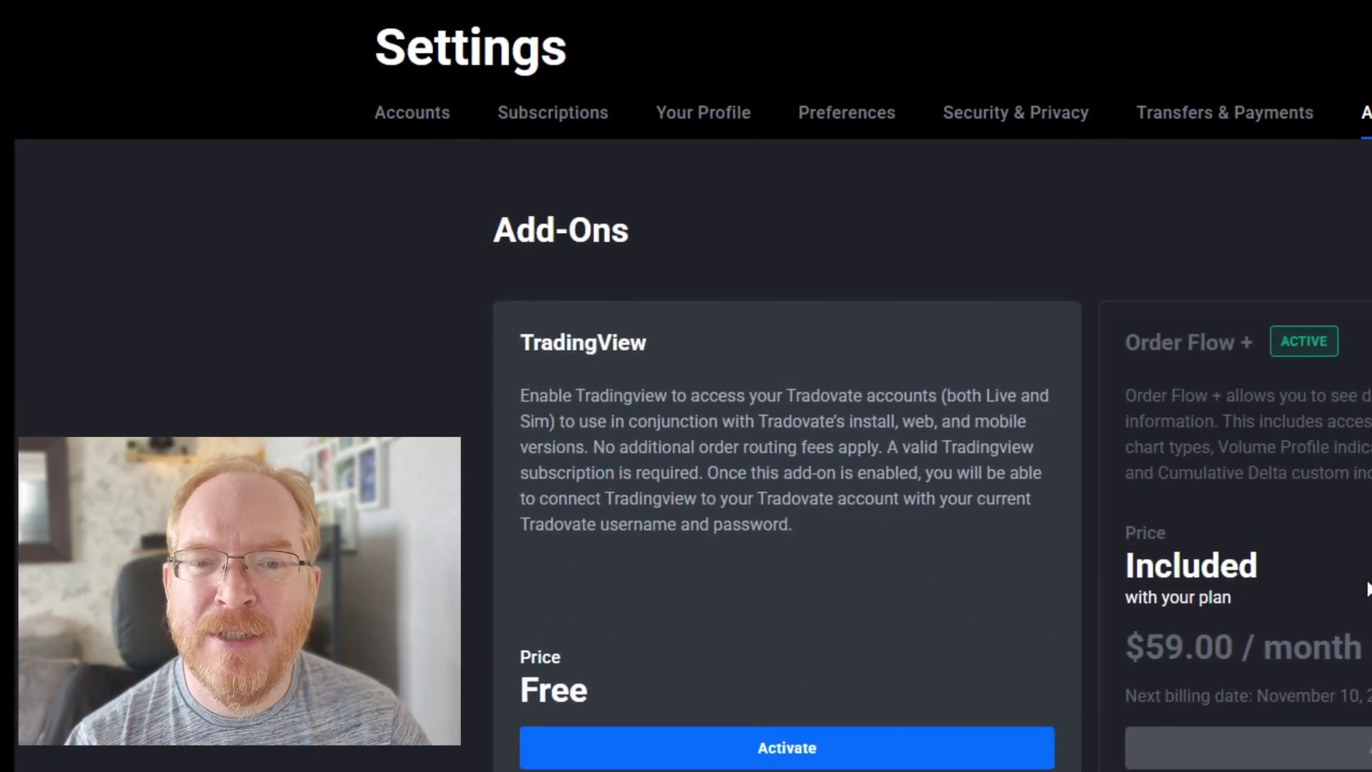
# - Activate the free TradingView add-on and scroll through the remaining add-ons
pyautogui.click(823, 751)
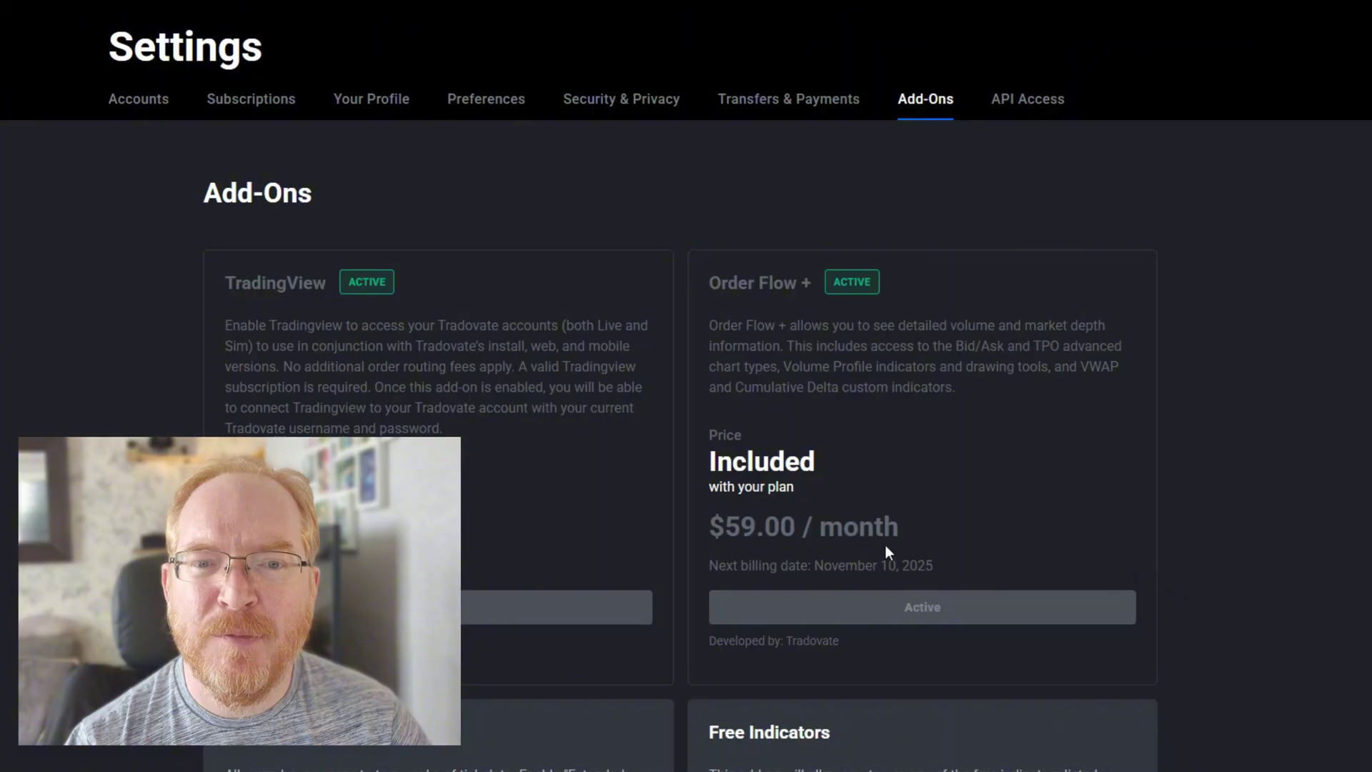
pyautogui.scroll(-8, 667, 564)
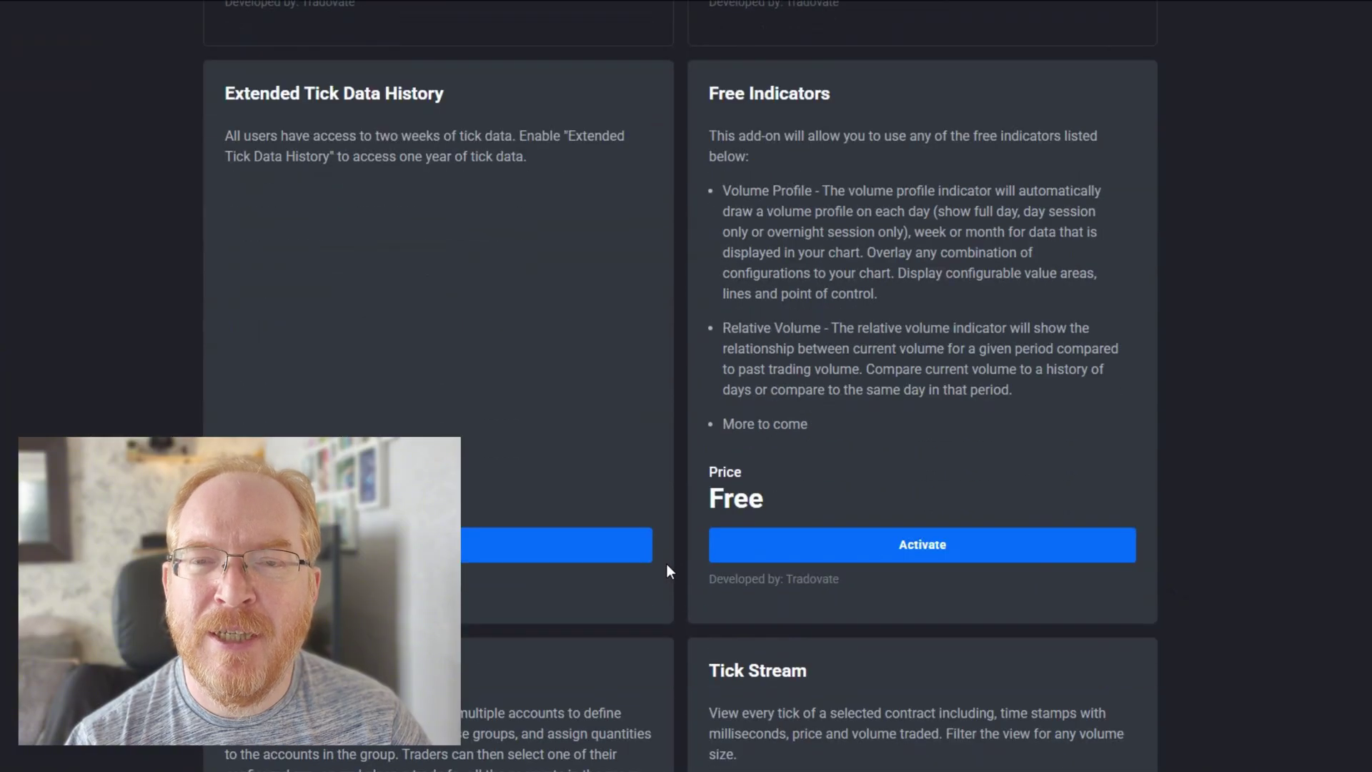
pyautogui.scroll(8, 665, 560)
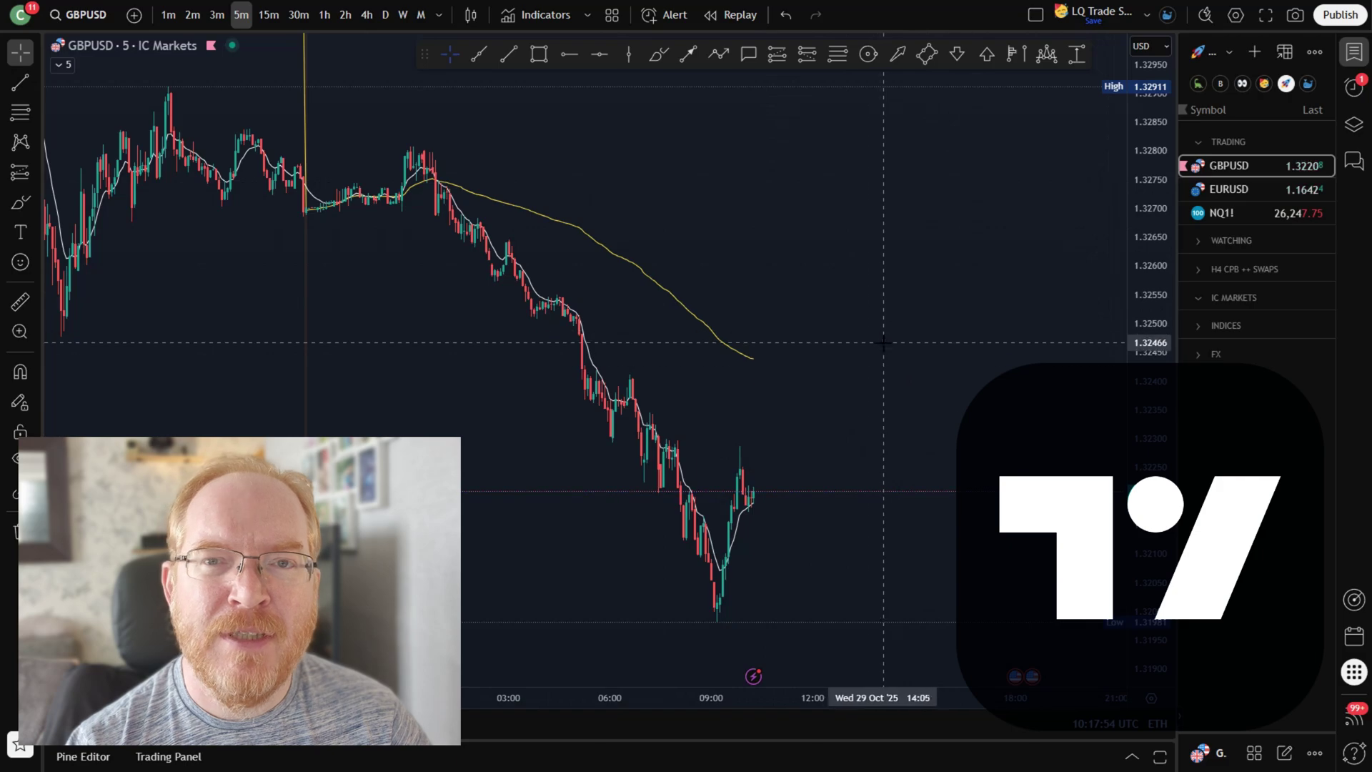
# - Switch the chart symbol to NQ1! via symbol search for NQ
pyautogui.click(1255, 207)
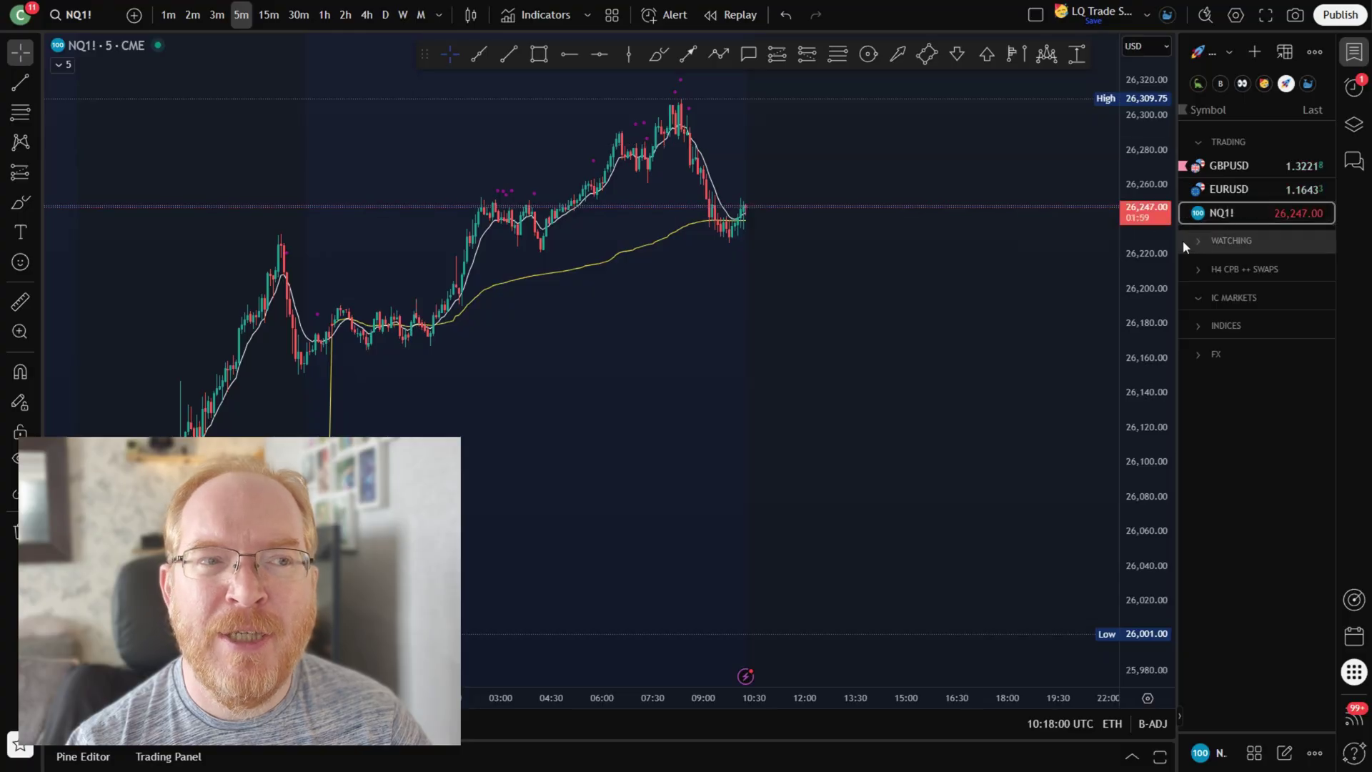
pyautogui.click(92, 47)
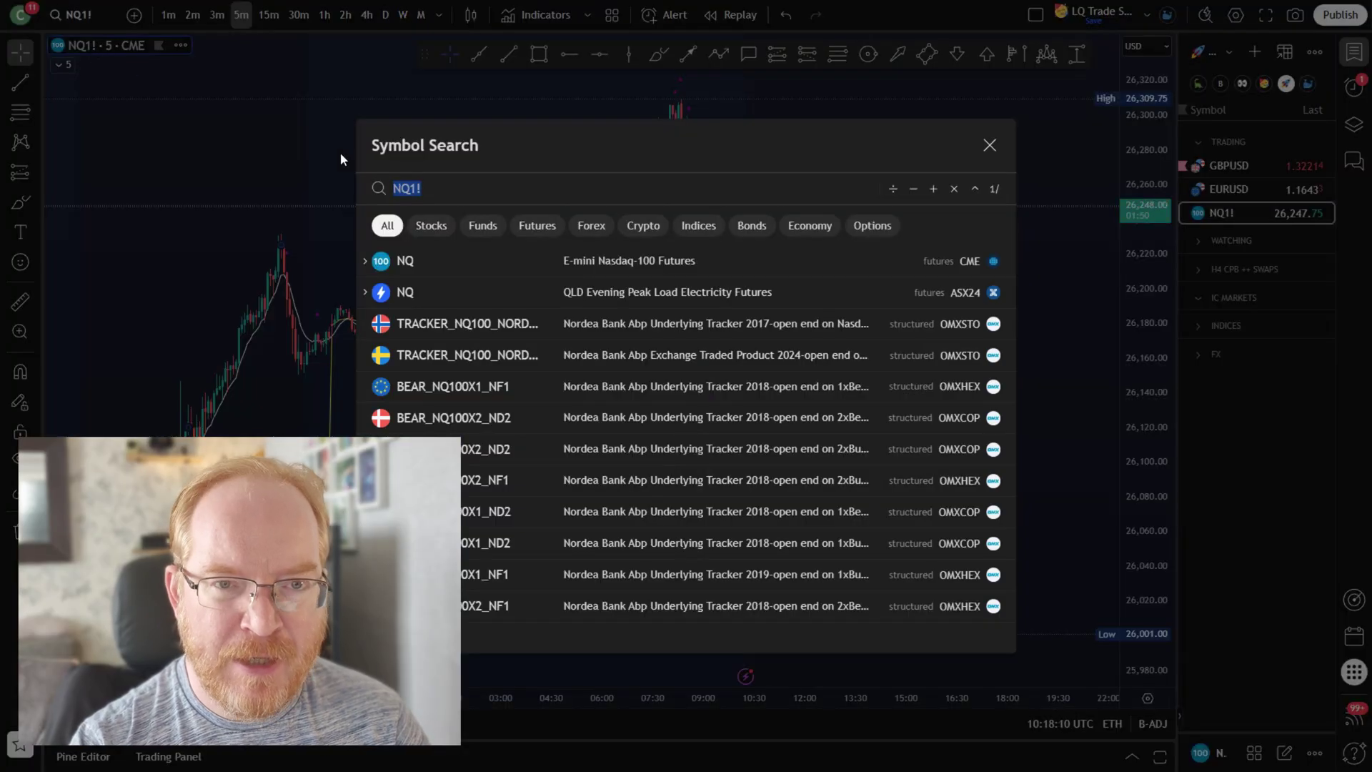
pyautogui.write('NQ')
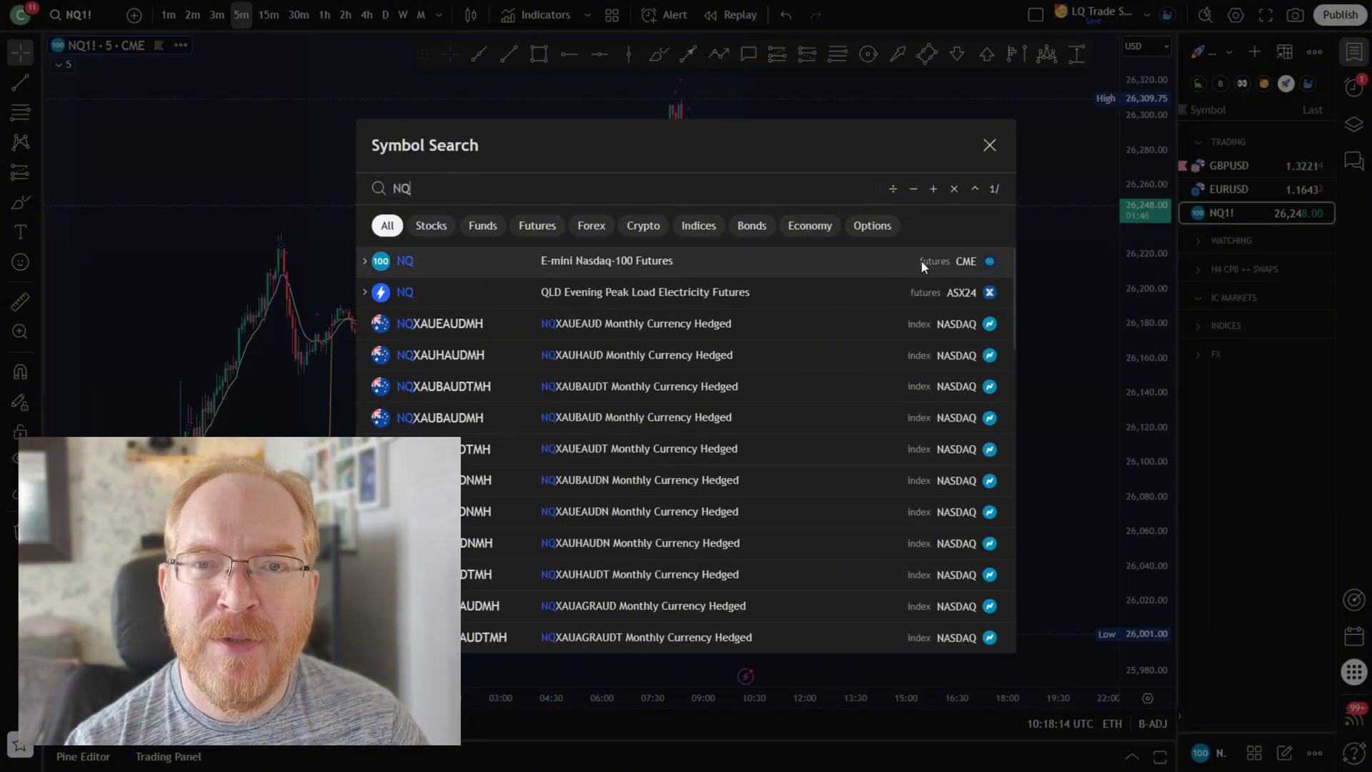
pyautogui.click(949, 260)
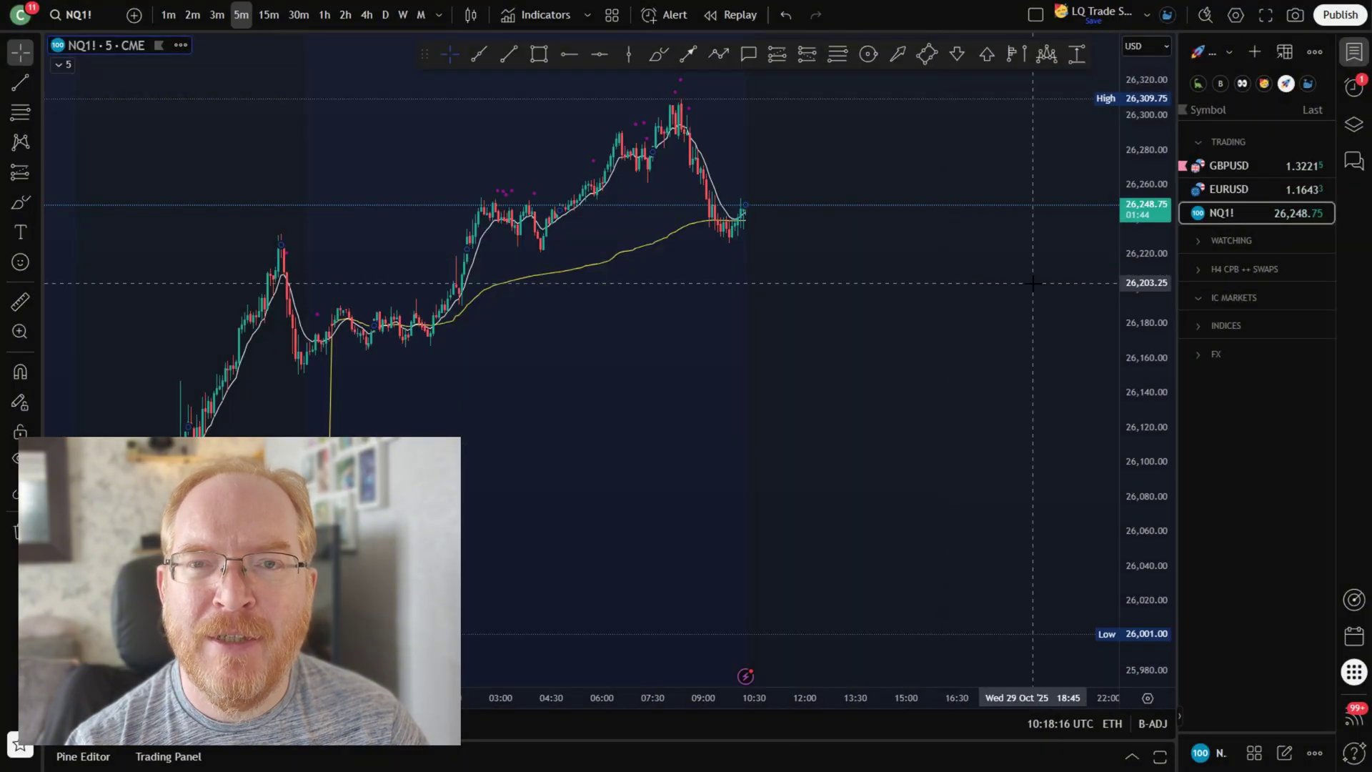
# - Hide the watchlist and reposition the NQ1! chart and its price scale
pyautogui.click(1349, 49)
pyautogui.moveTo(911, 236); pyautogui.dragTo(912, 272)
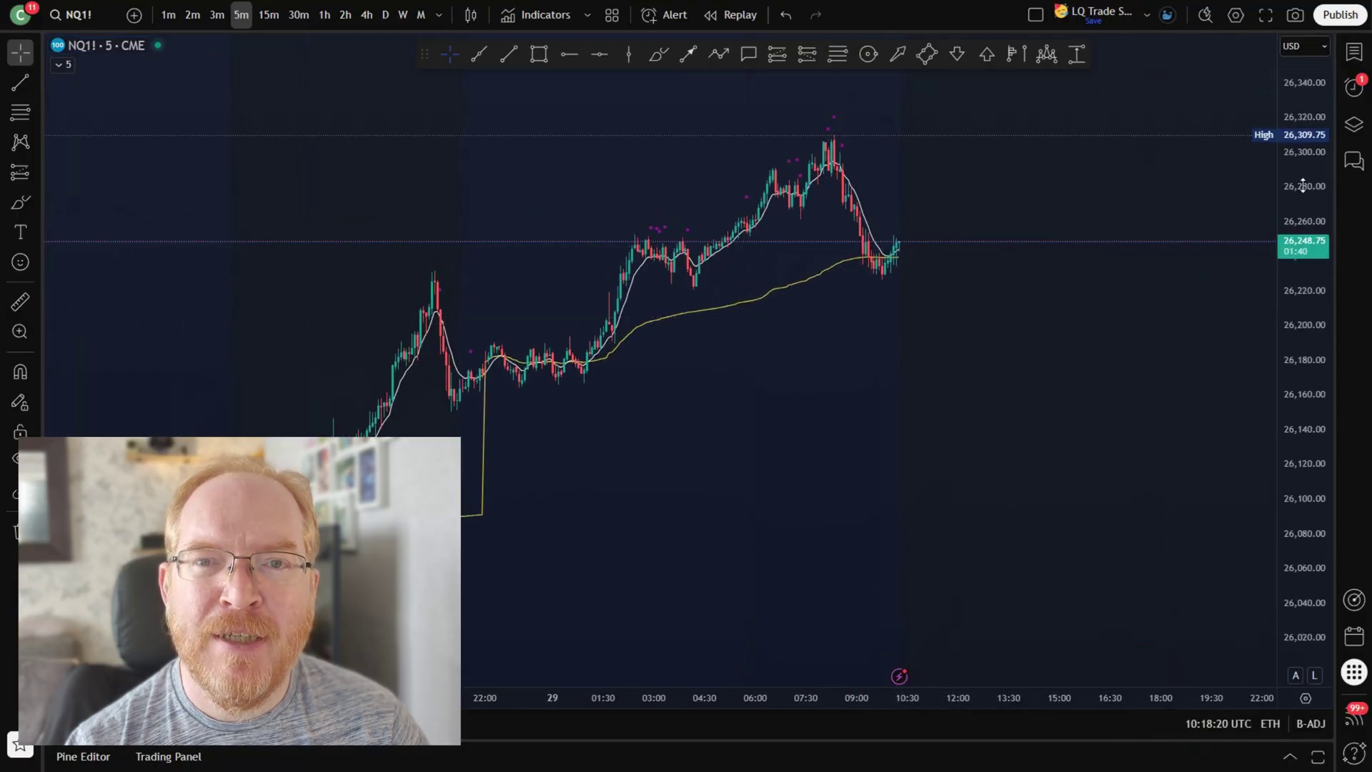
pyautogui.moveTo(1303, 186); pyautogui.dragTo(1303, 199)
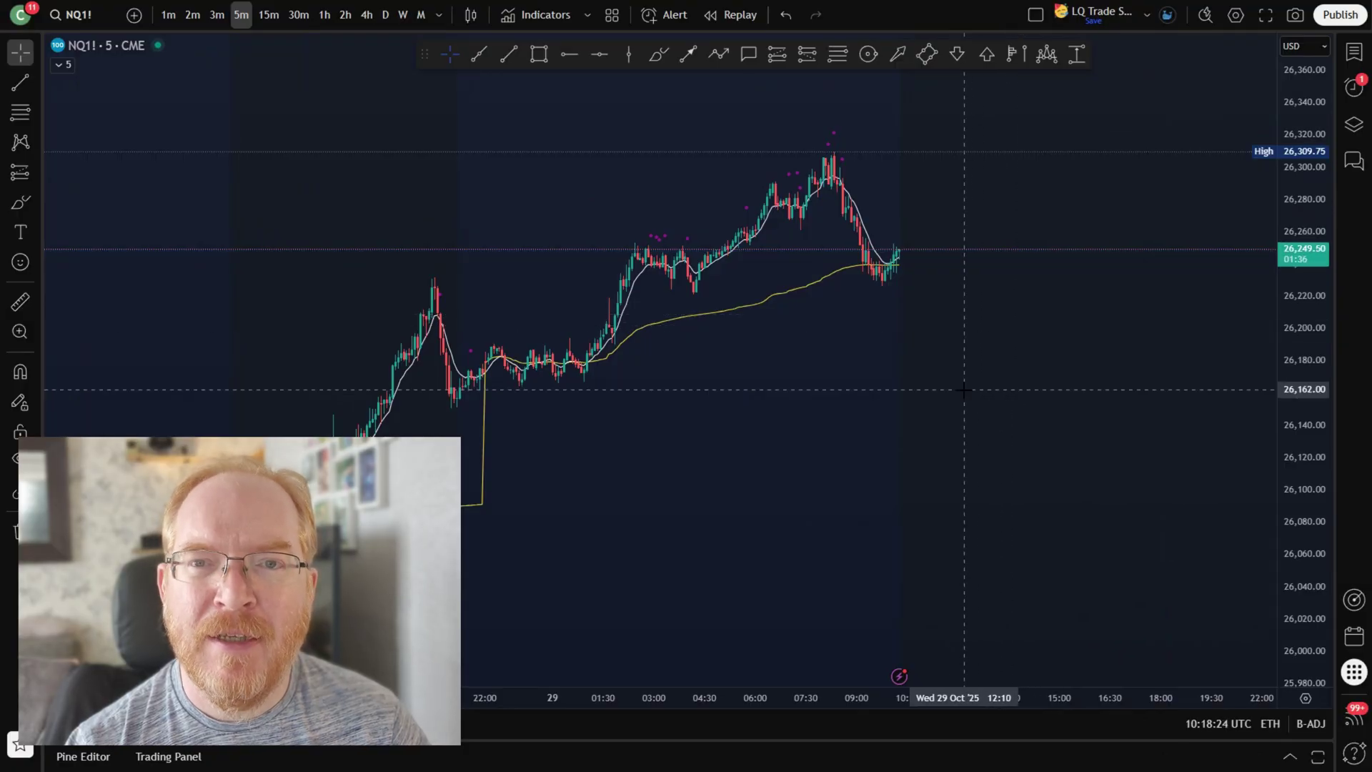
pyautogui.moveTo(798, 412); pyautogui.dragTo(757, 418)
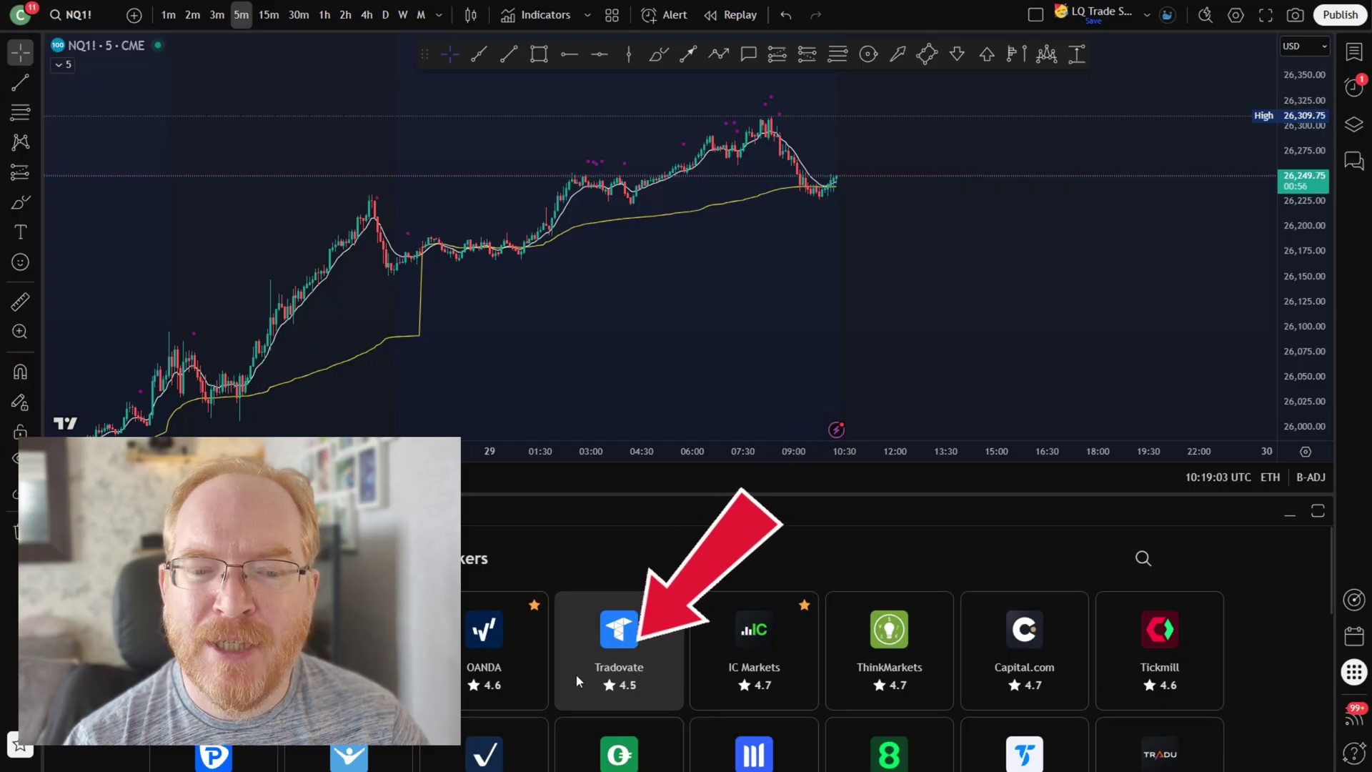
# - Scroll the broker grid and choose Tradovate as the broker to connect
pyautogui.scroll(-5, 619, 677)
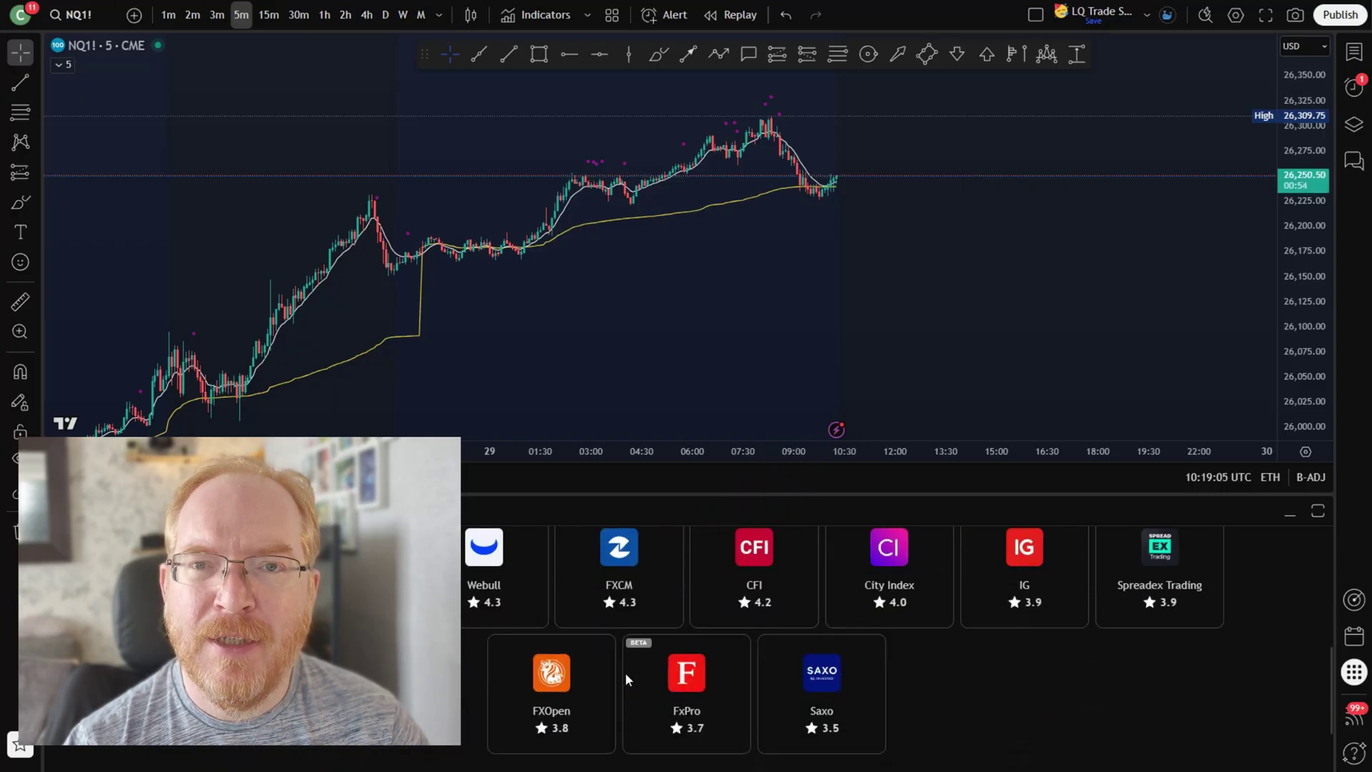
pyautogui.scroll(-2, 625, 672)
pyautogui.scroll(10, 621, 670)
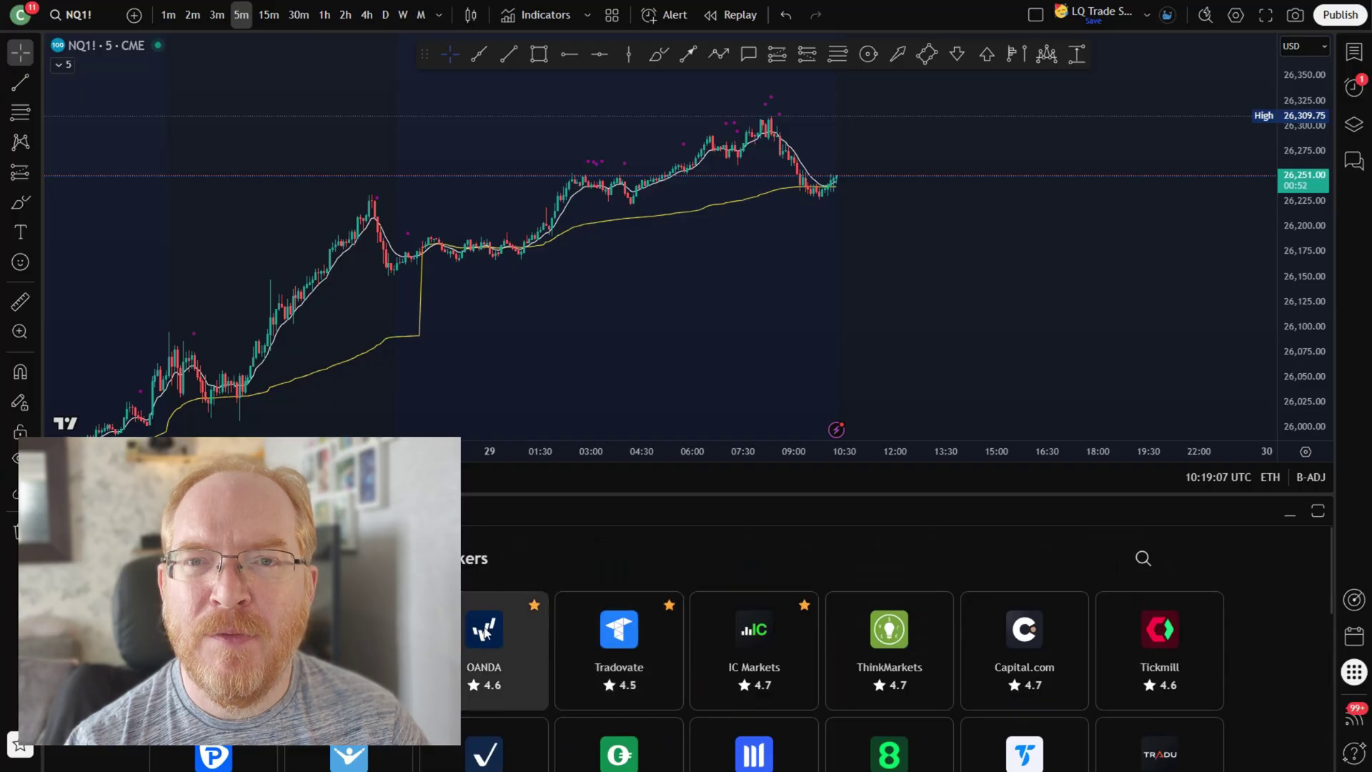
pyautogui.click(619, 643)
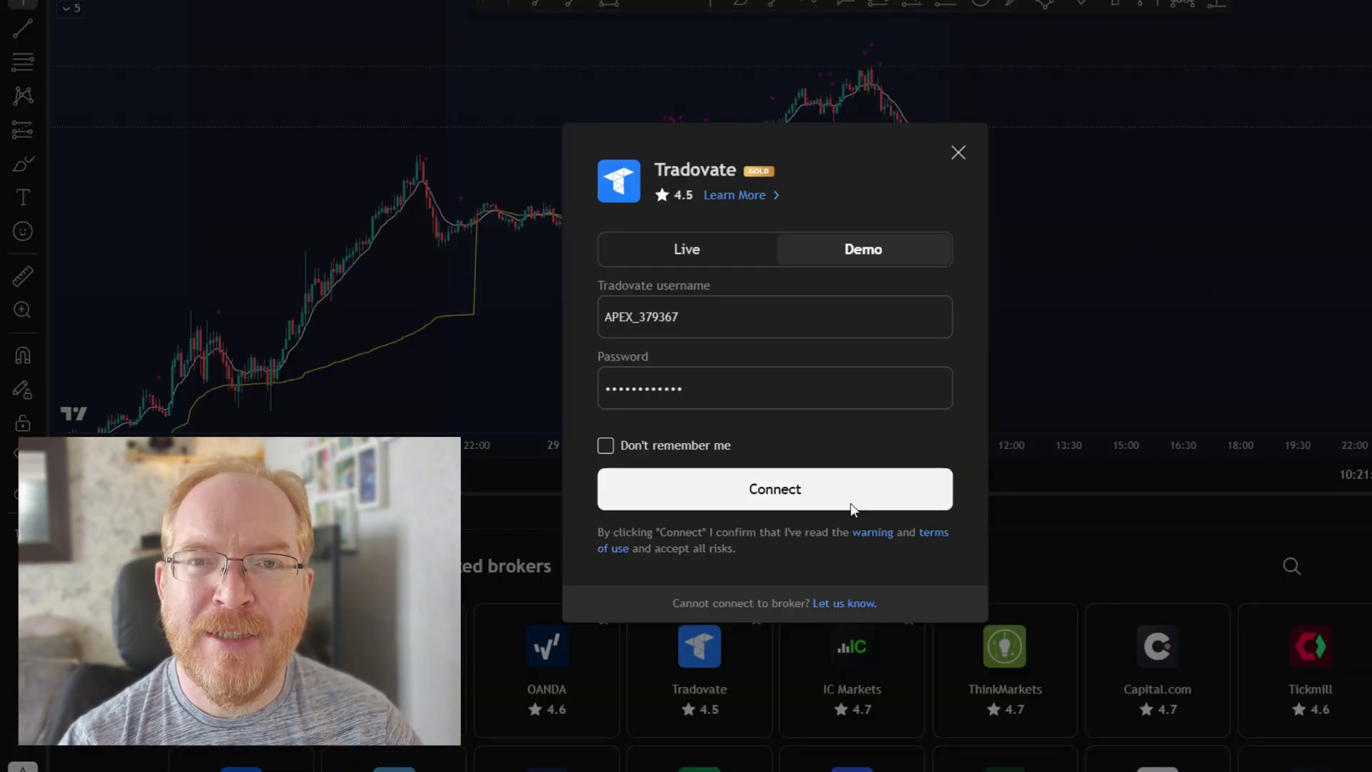
# - Connect the Tradovate Apex demo account from the login dialog
pyautogui.click(769, 495)
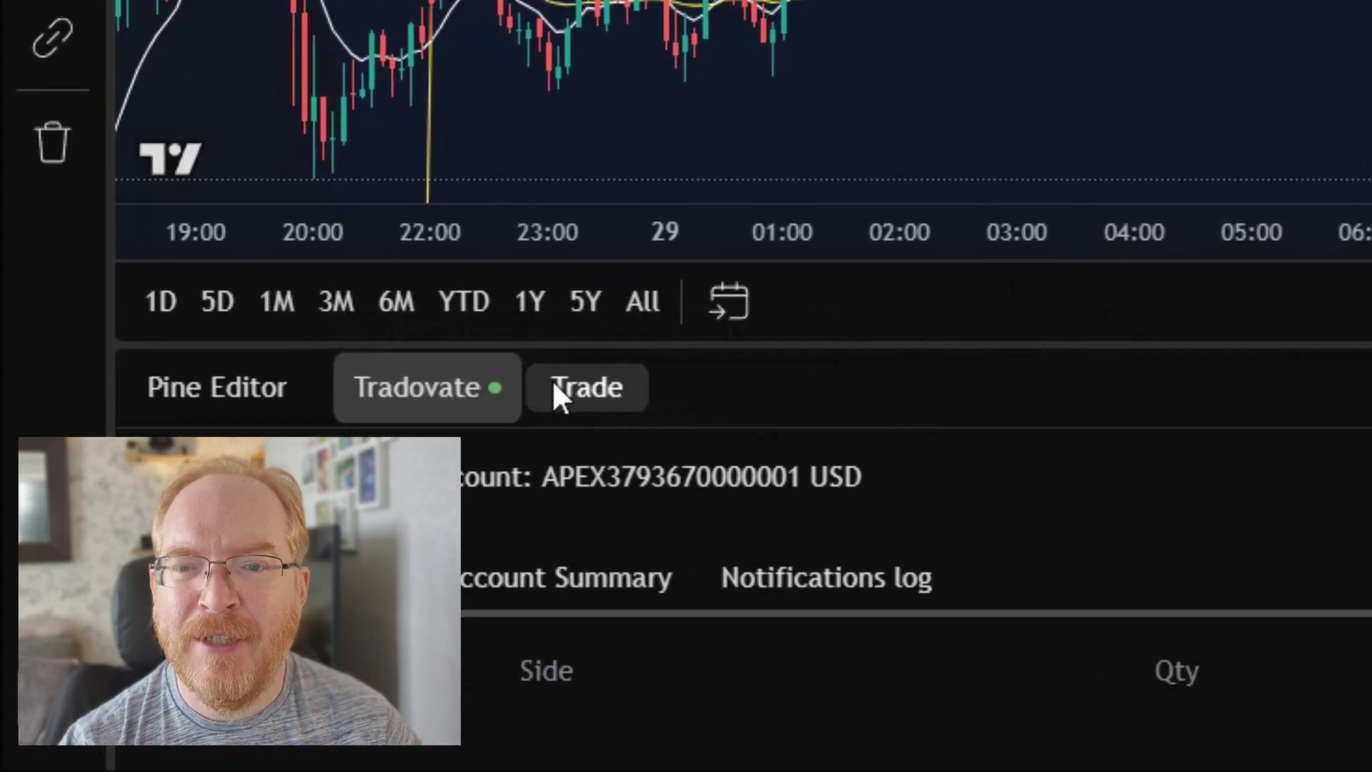
# - Open the NQZ5 order ticket with the side set to Buy
pyautogui.click(521, 431)
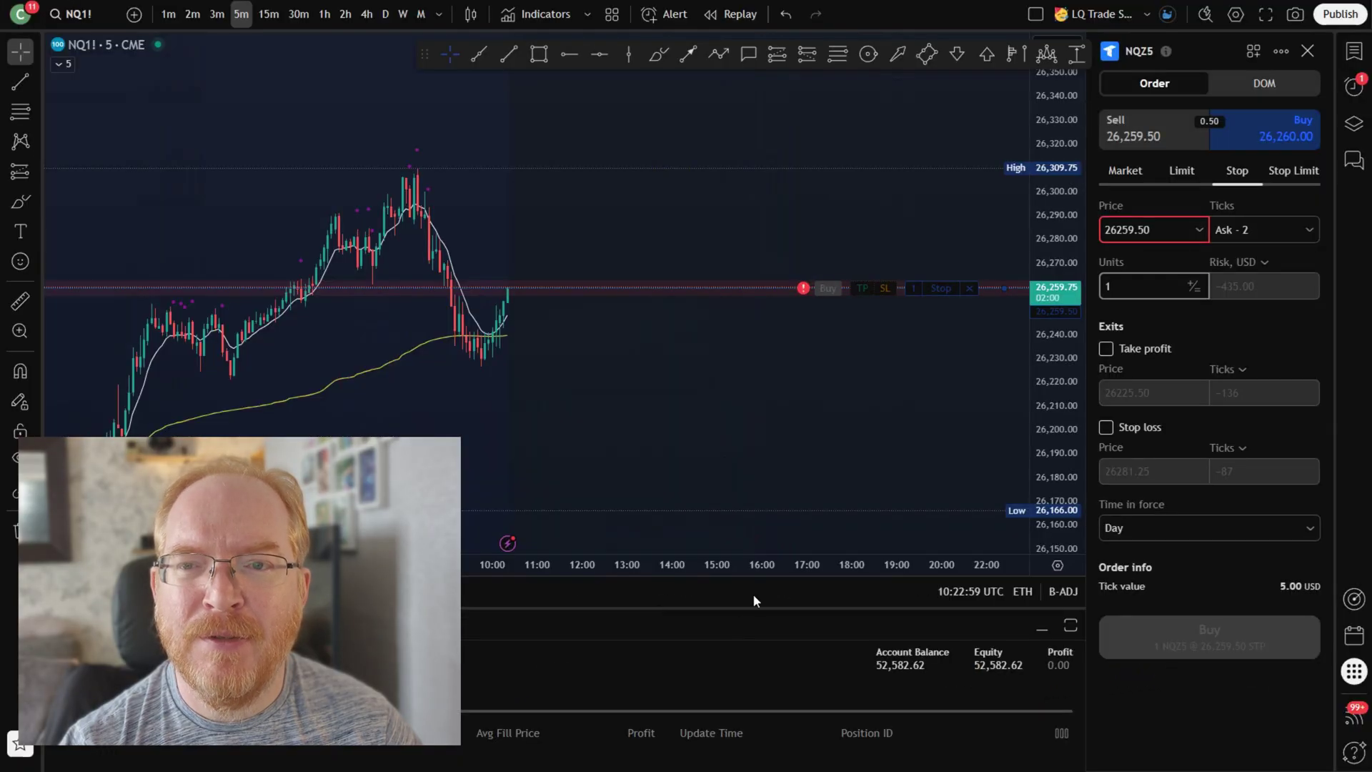
pyautogui.click(1172, 123)
pyautogui.click(1280, 126)
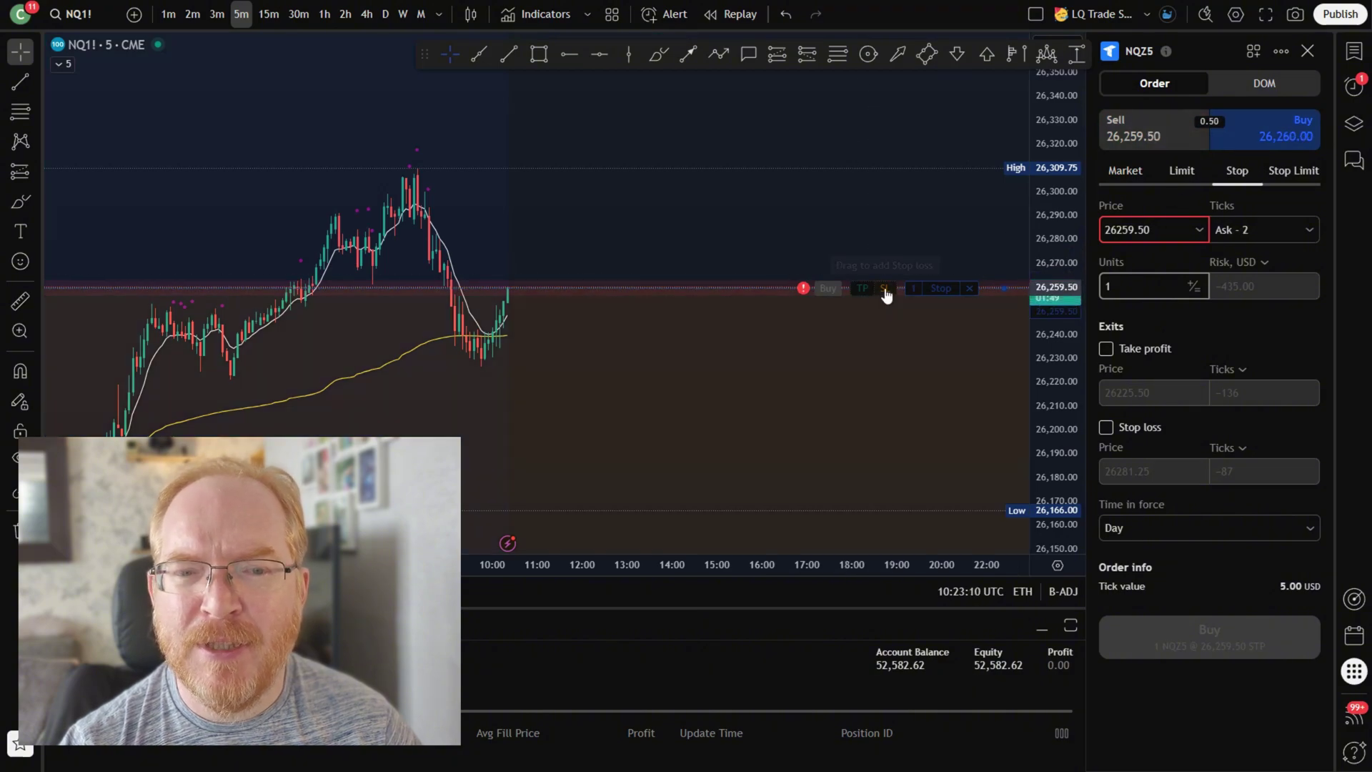
# - Add a stop-loss below and take-profit above the buy stop, and raise the entry
pyautogui.moveTo(886, 293); pyautogui.dragTo(861, 372)
pyautogui.moveTo(885, 288); pyautogui.dragTo(861, 171)
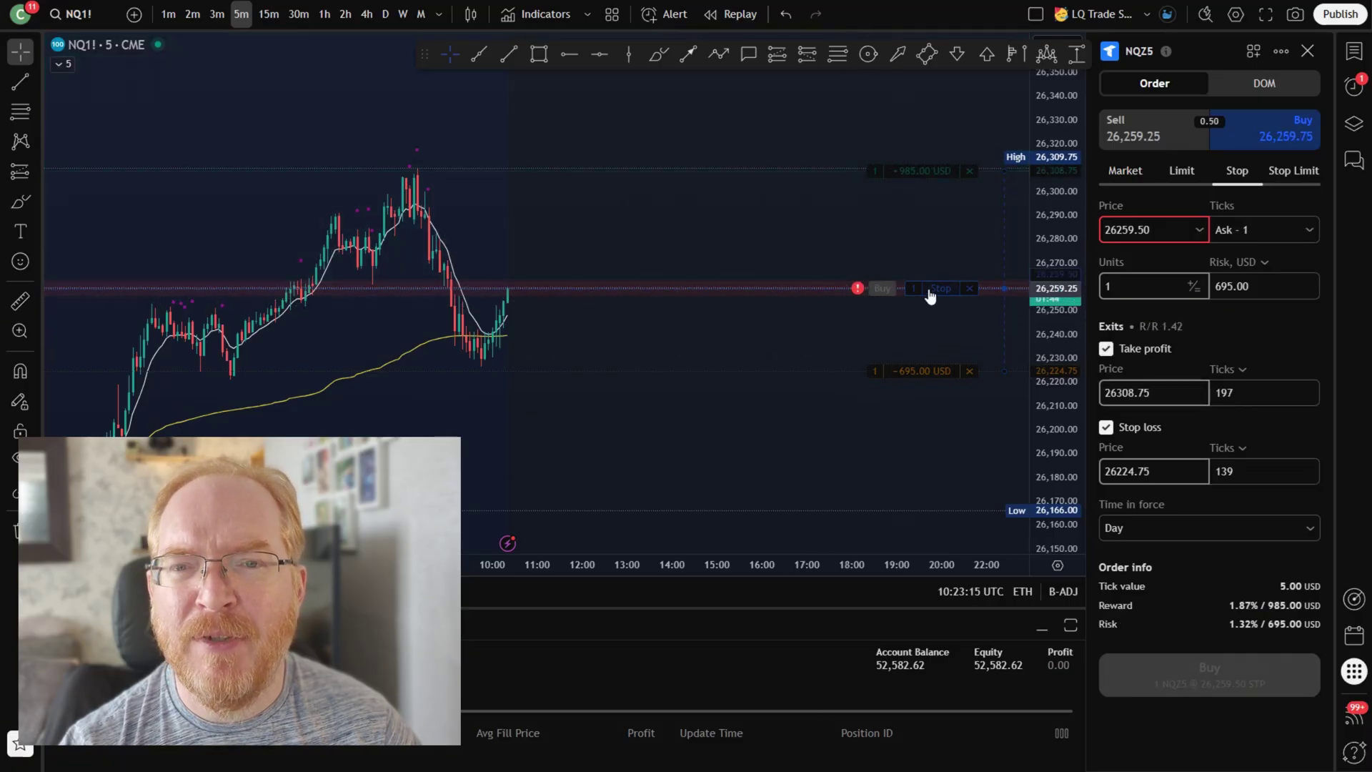
pyautogui.moveTo(929, 295)
pyautogui.mouseDown()
pyautogui.moveTo(935, 310)
pyautogui.moveTo(943, 274)
pyautogui.mouseUp()
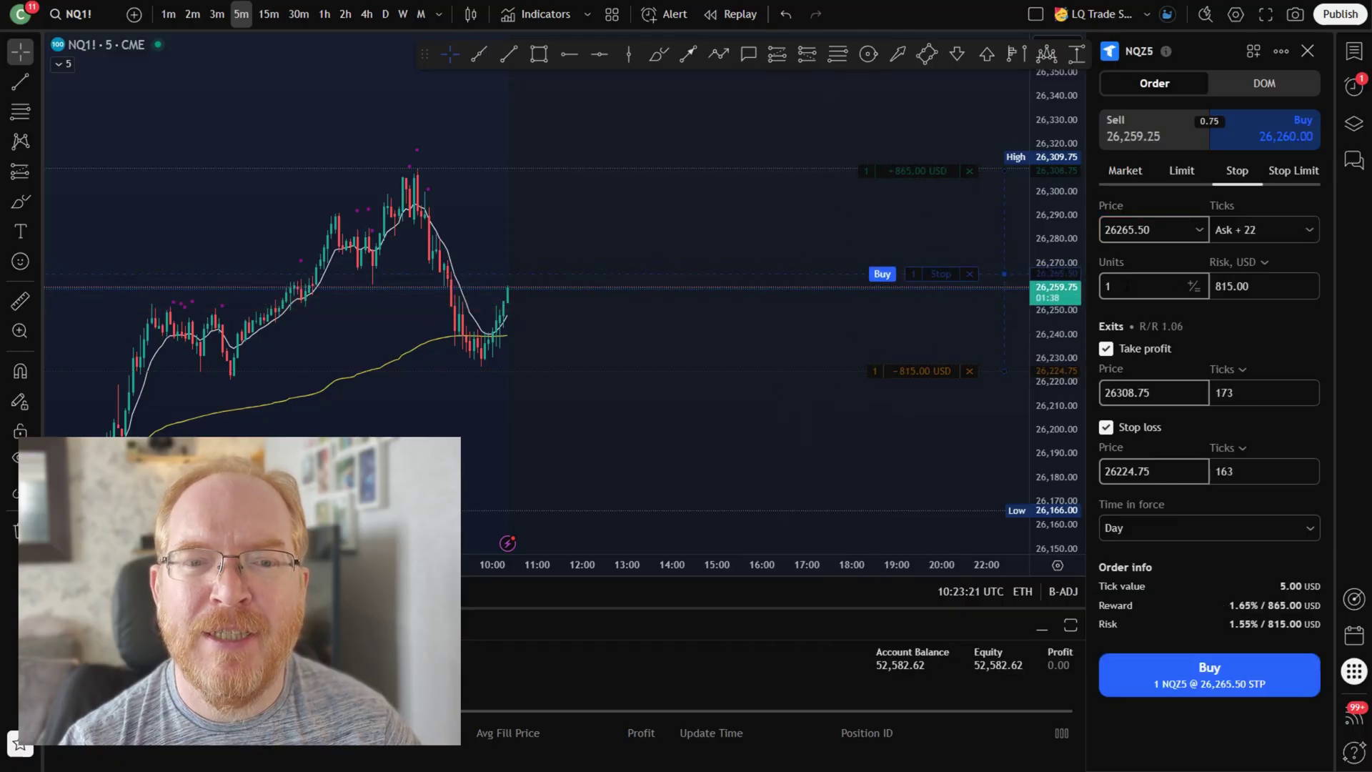
pyautogui.moveTo(918, 376); pyautogui.dragTo(922, 369)
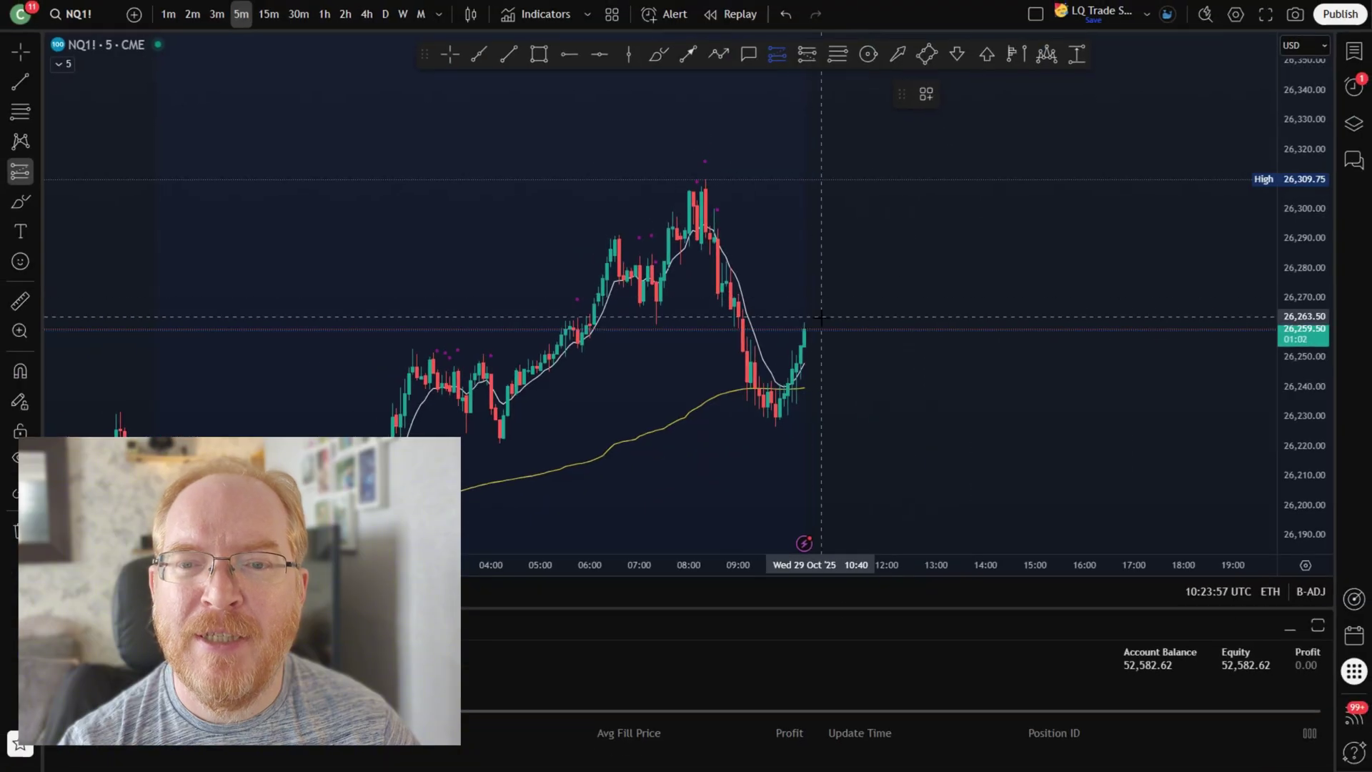
# - Draw a long-position box with stop 26239.75, raised target, and turn it into an order
pyautogui.click(828, 314)
pyautogui.moveTo(827, 410); pyautogui.dragTo(829, 388)
pyautogui.moveTo(829, 217); pyautogui.dragTo(829, 184)
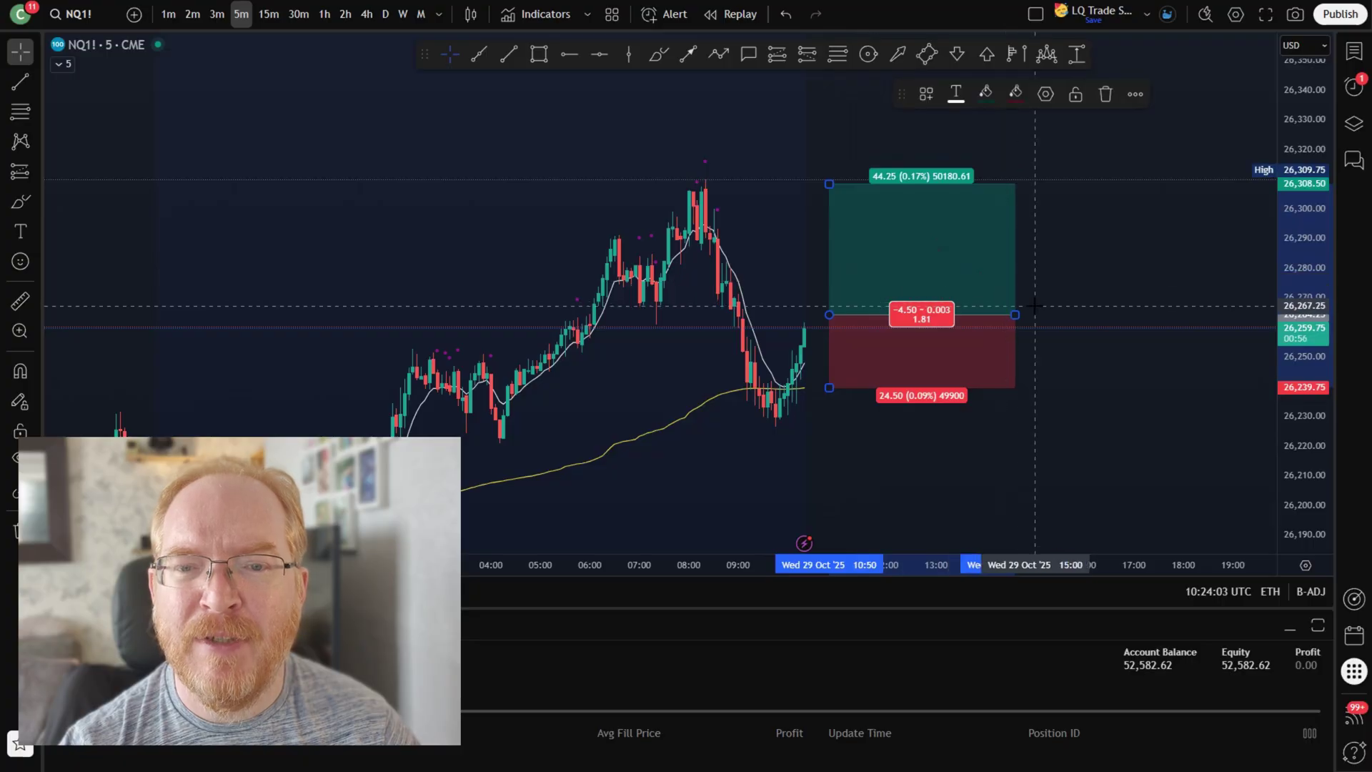
pyautogui.moveTo(1015, 315); pyautogui.dragTo(899, 314)
pyautogui.rightClick(888, 247)
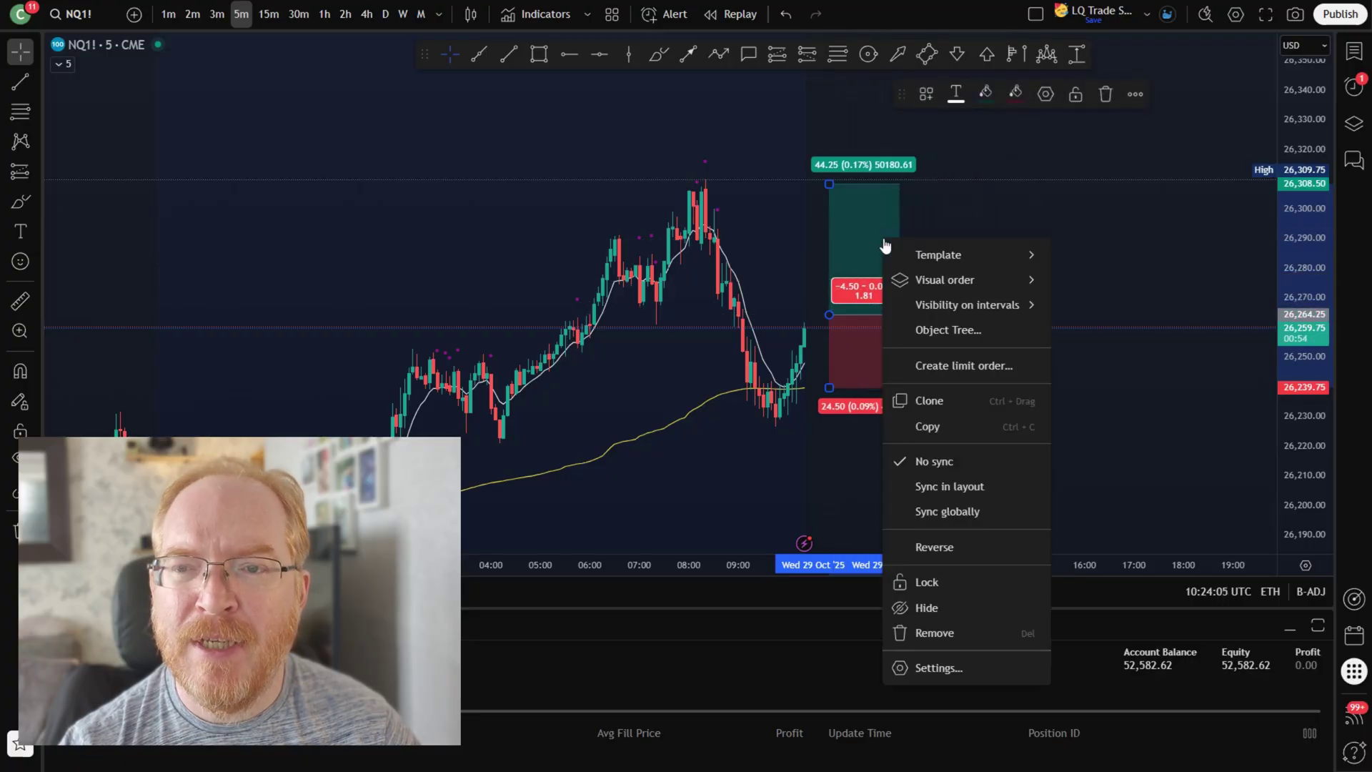
pyautogui.click(970, 368)
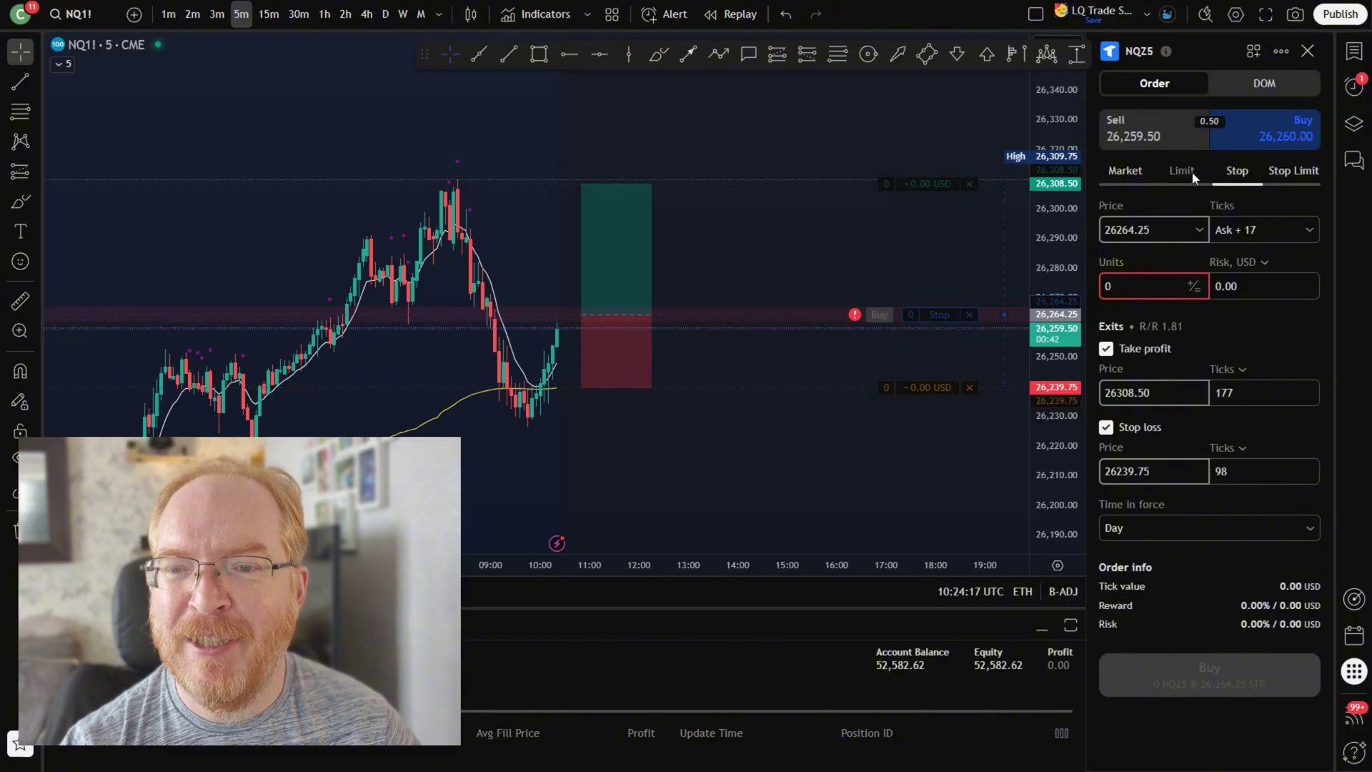
# - Set the ticket to Stop Limit (stop 26264.25, limit 26264.50) and edit the contract units
pyautogui.click(1299, 173)
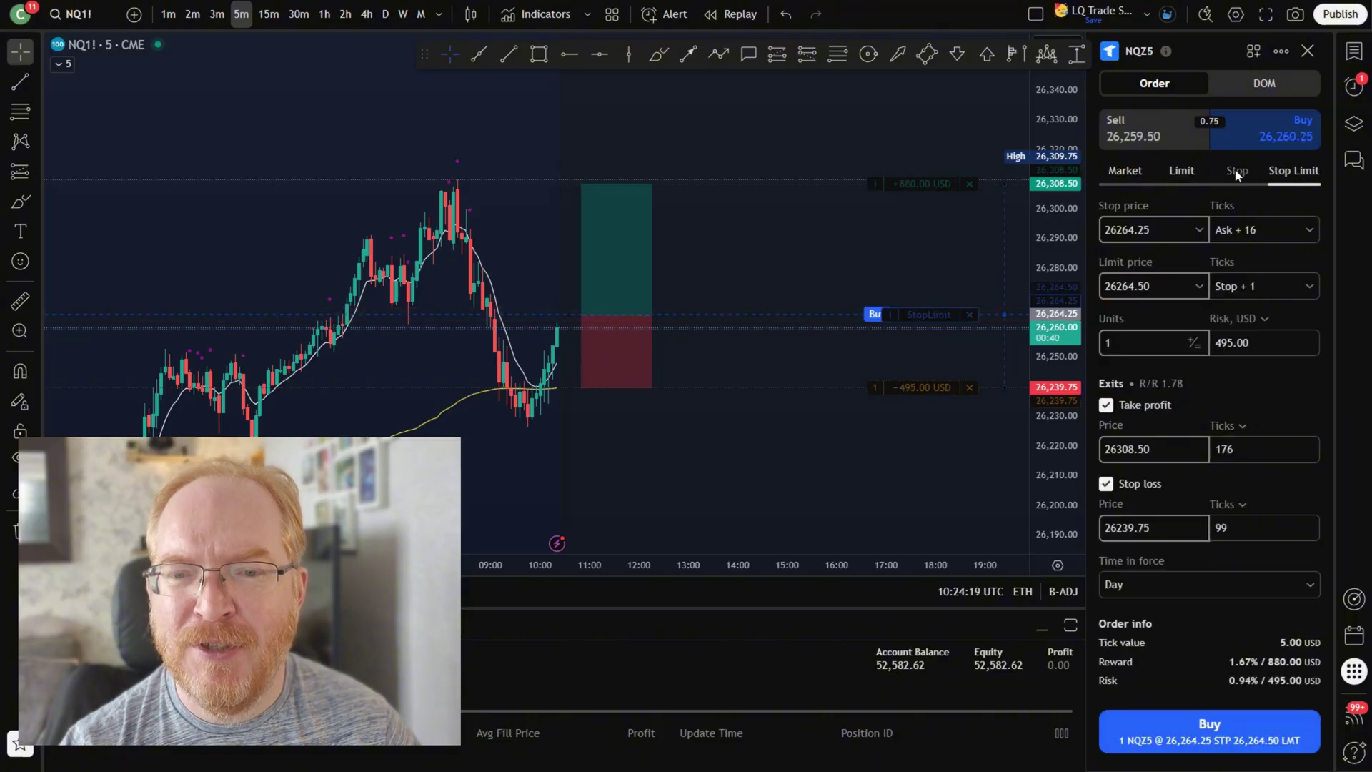
pyautogui.click(1192, 176)
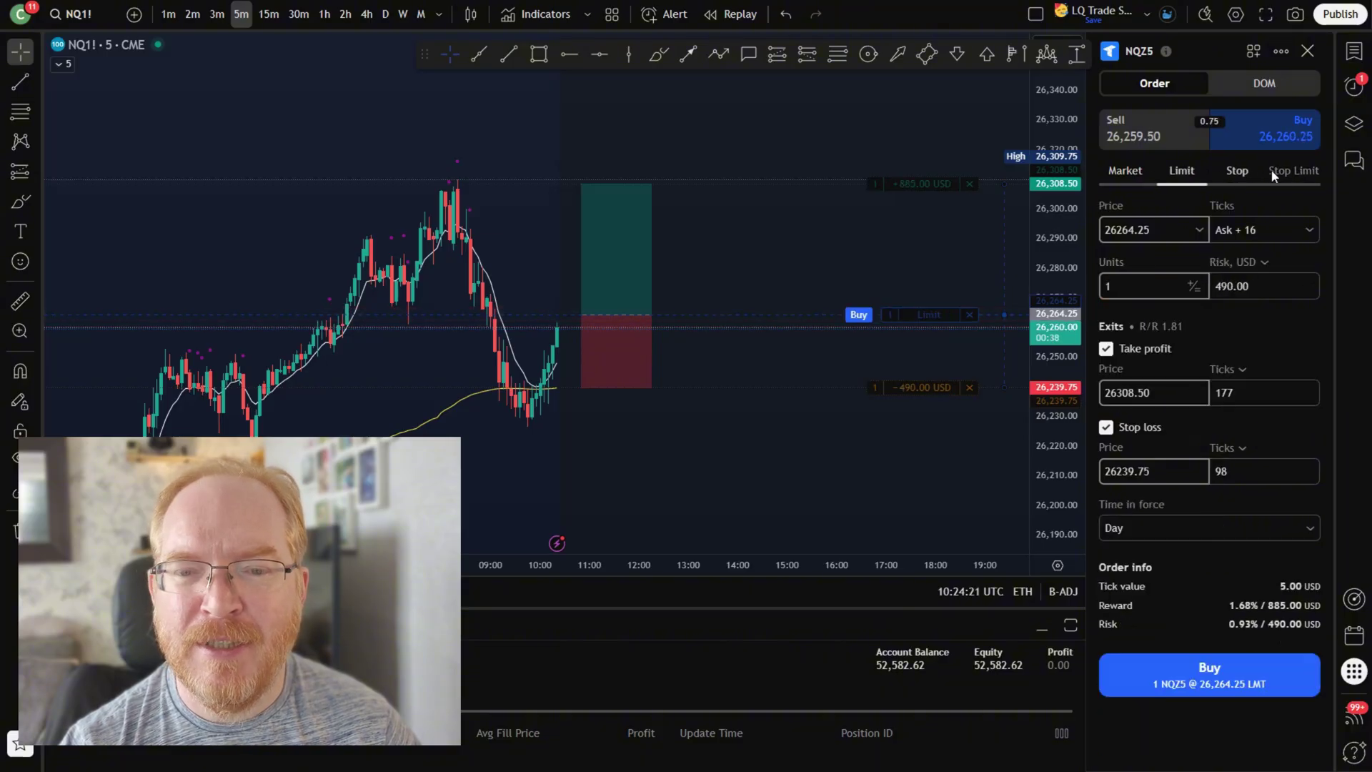
pyautogui.click(1306, 173)
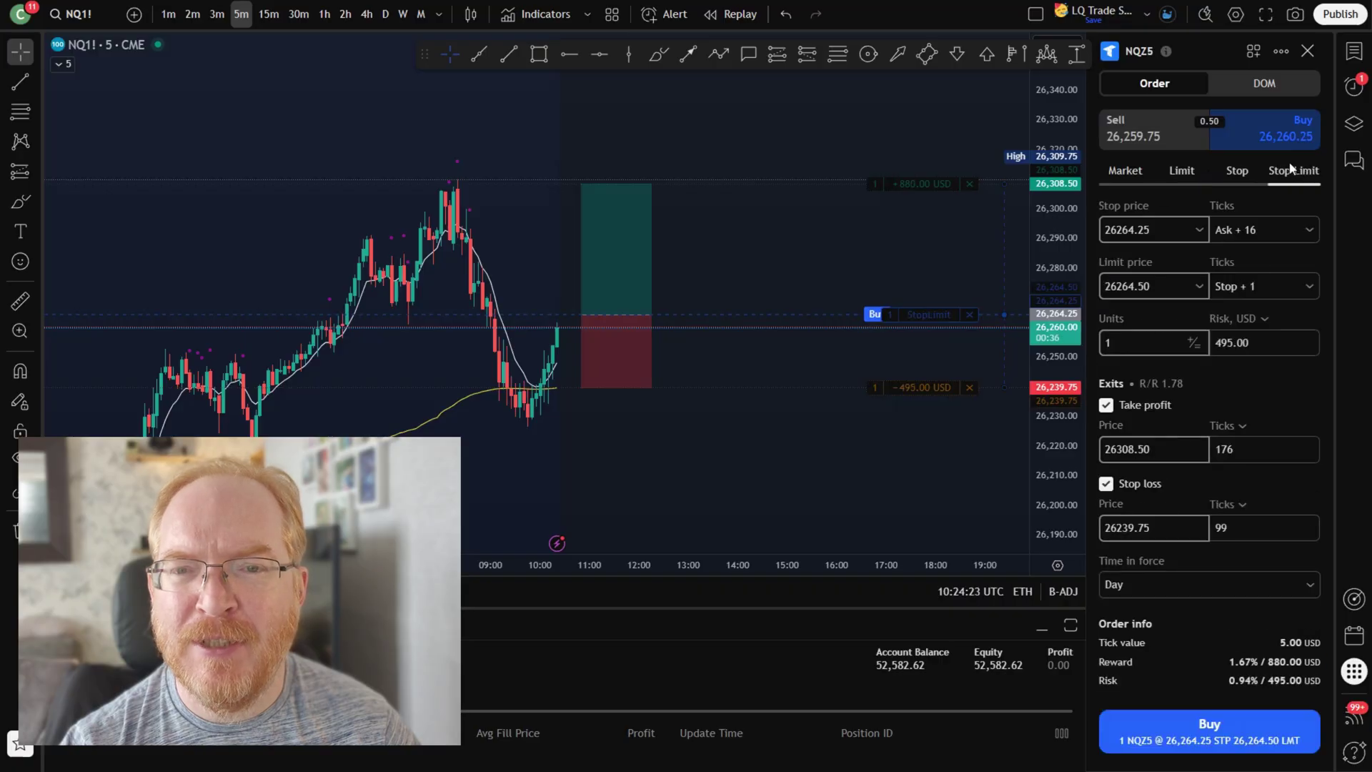
pyautogui.click(1181, 171)
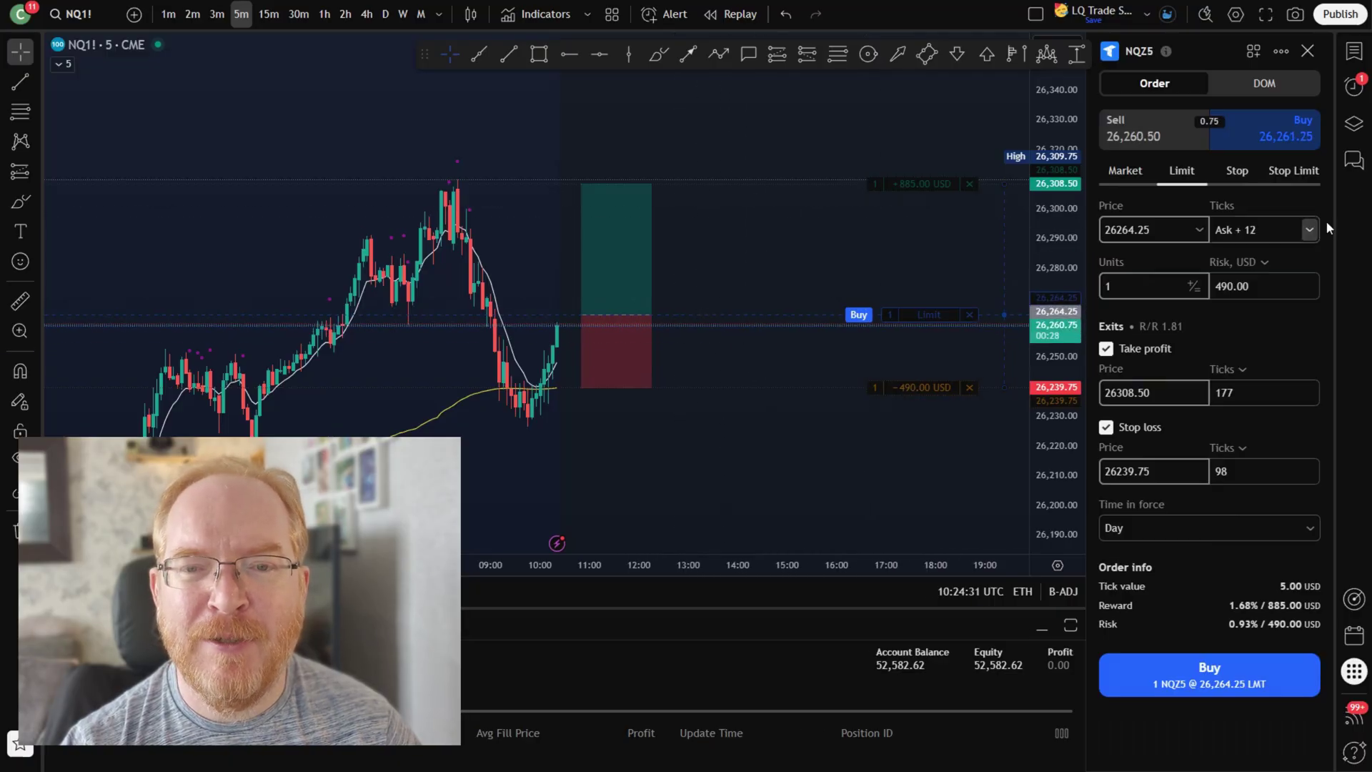
pyautogui.click(1287, 172)
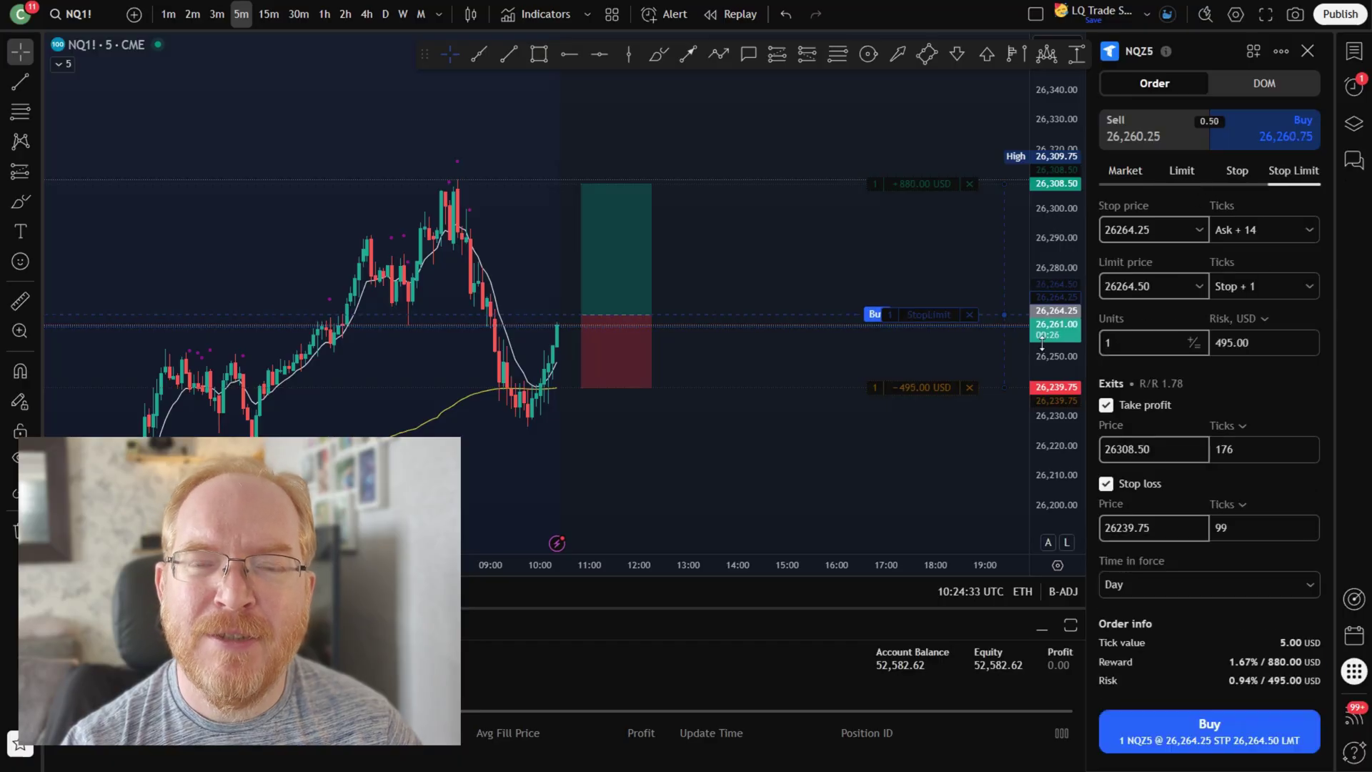
pyautogui.click(1135, 342)
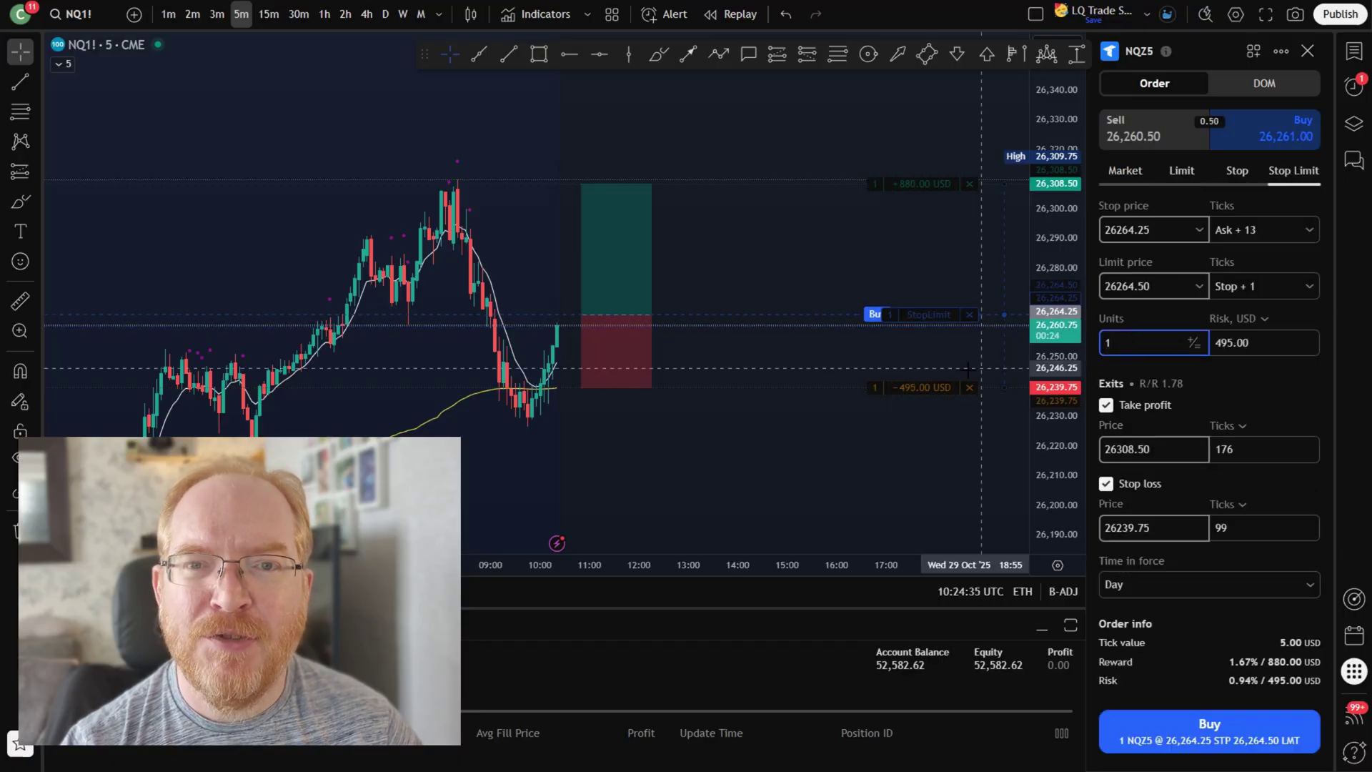